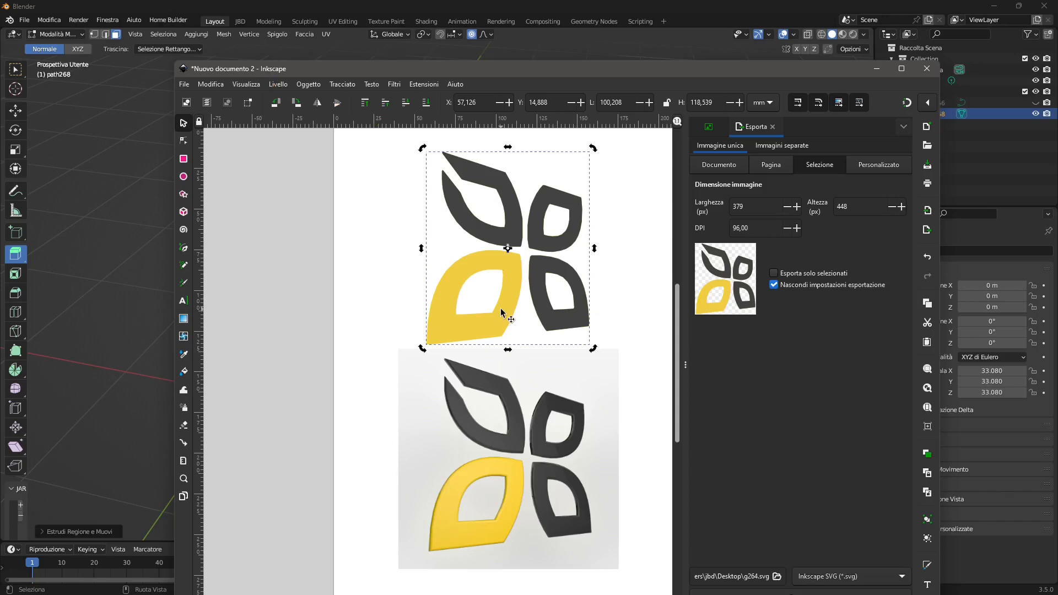
- Create a new blank Inkscape document from the existing logo document
left_click_drag(336, 75, 354, 409)
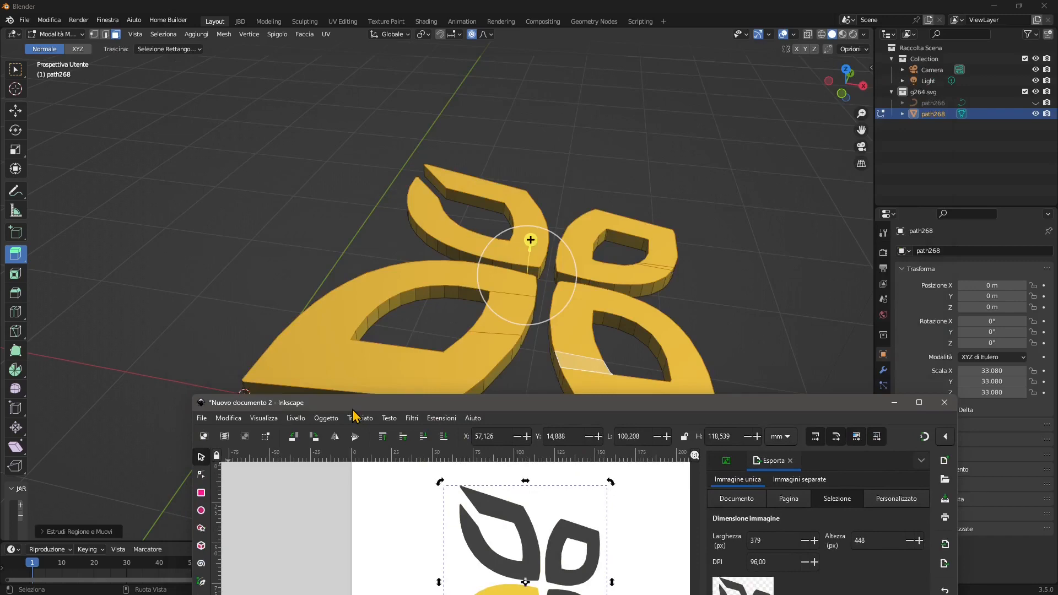
left_click_drag(353, 411, 324, 40)
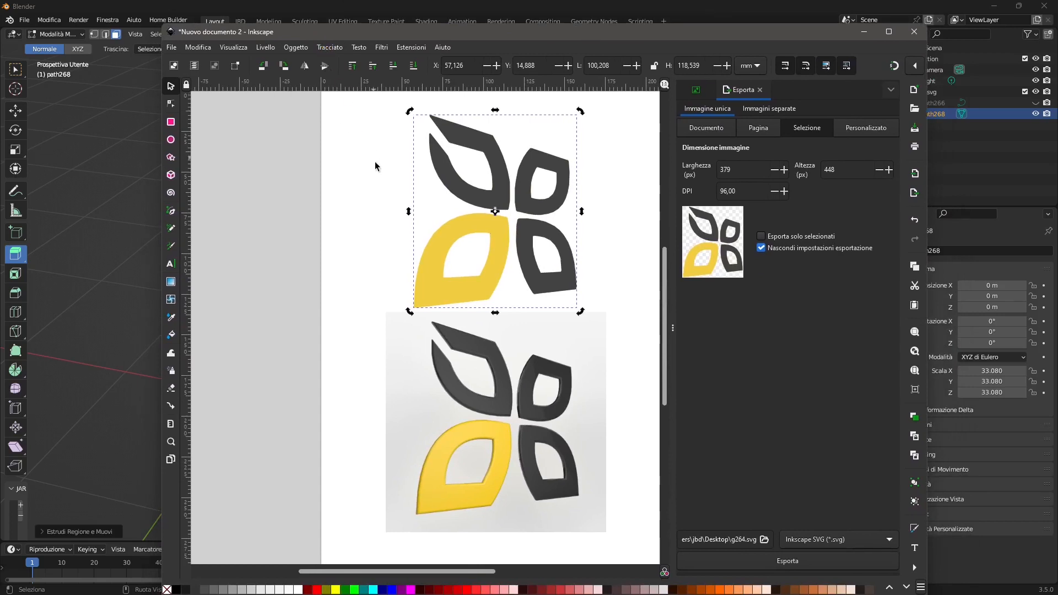
double_click(292, 33)
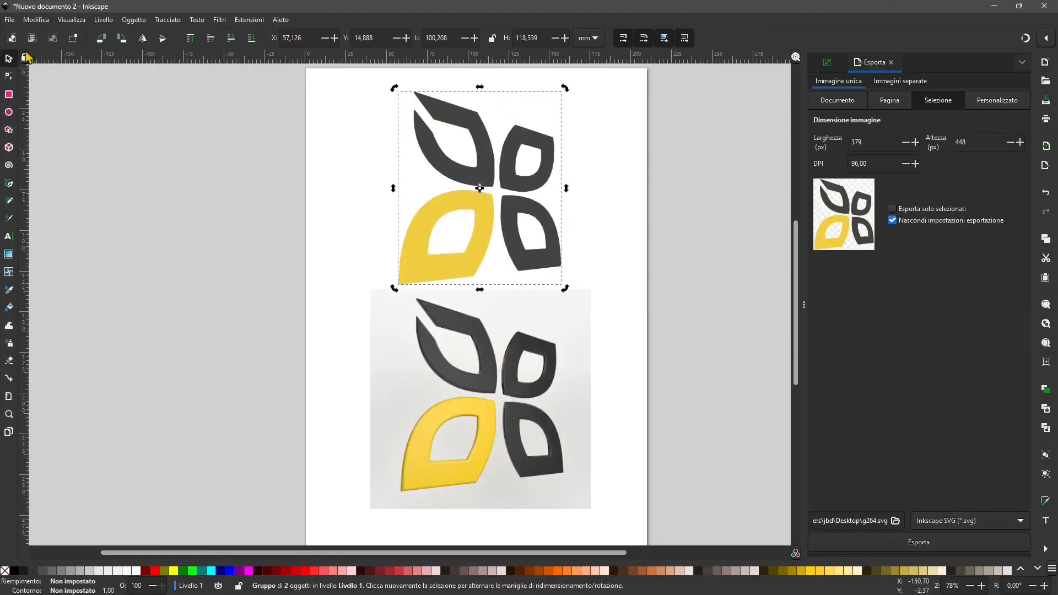
left_click(10, 20)
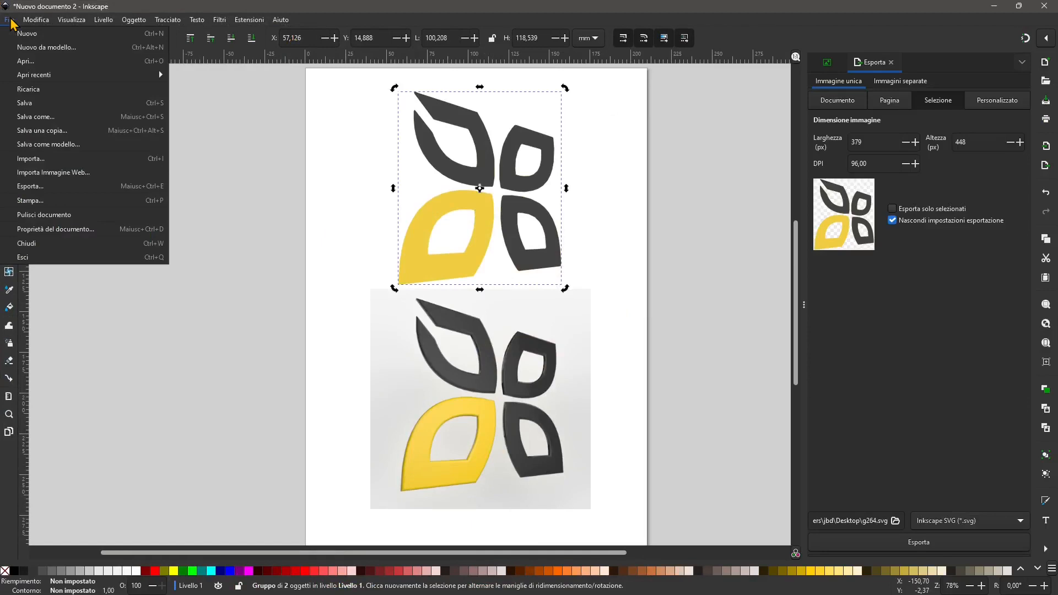
left_click(157, 36)
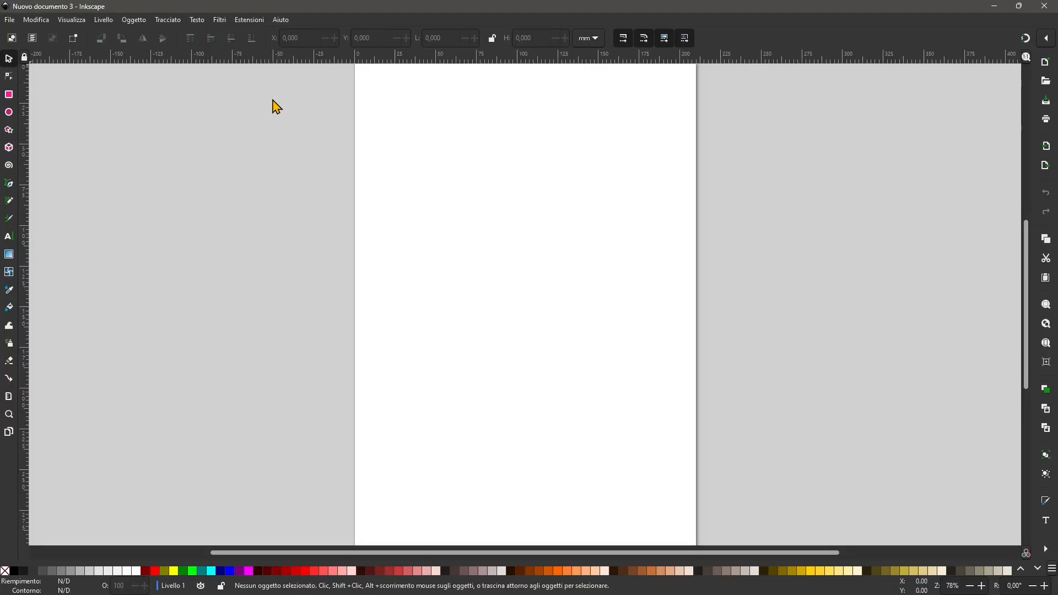
- Close the previous logo document and maximize the new blank document's window
left_click_drag(421, 7, 454, 67)
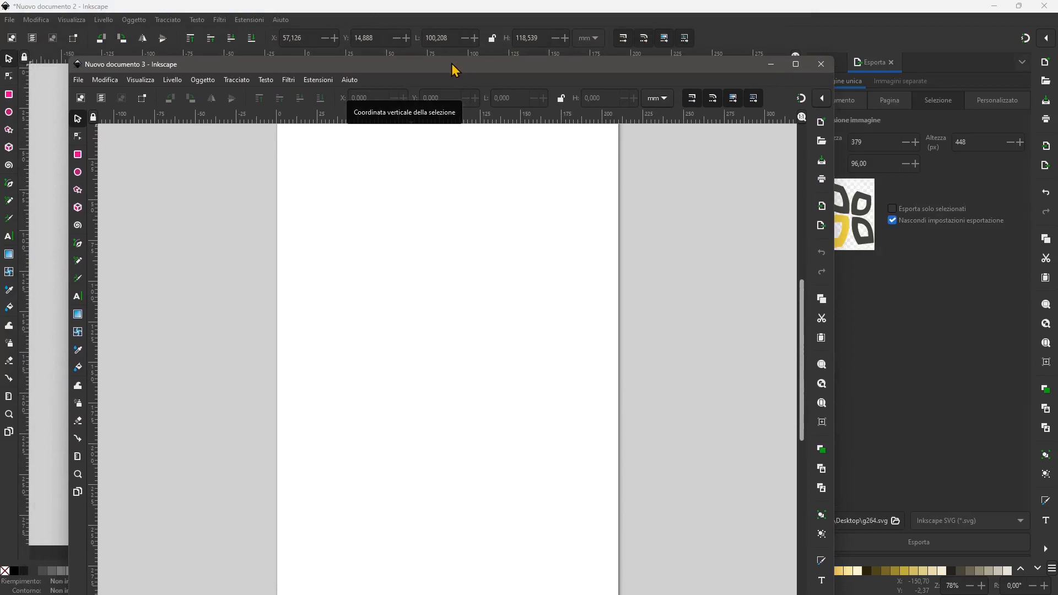
left_click(1045, 6)
left_click(469, 353)
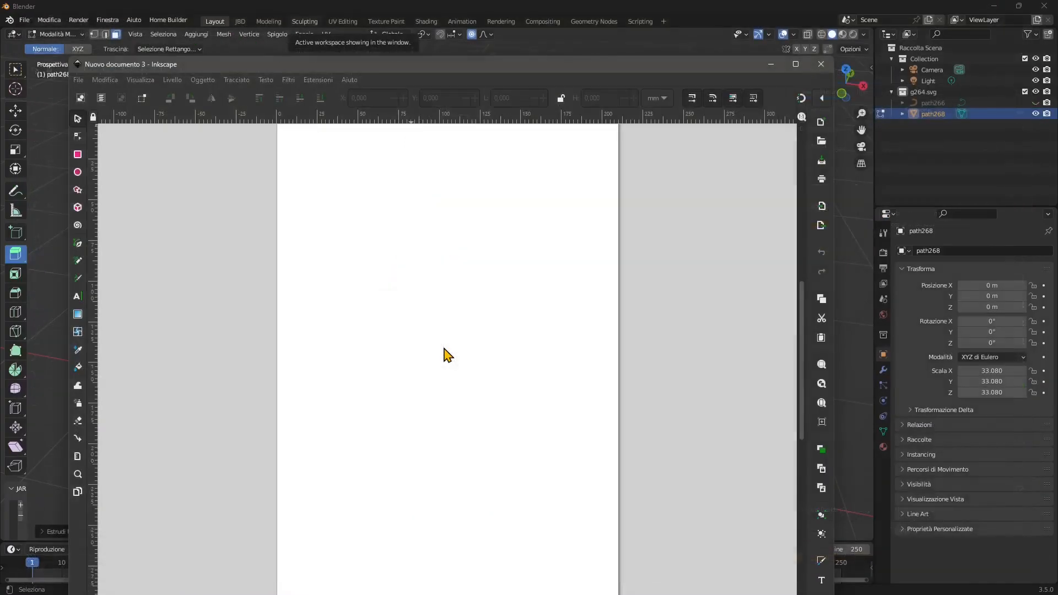
double_click(436, 69)
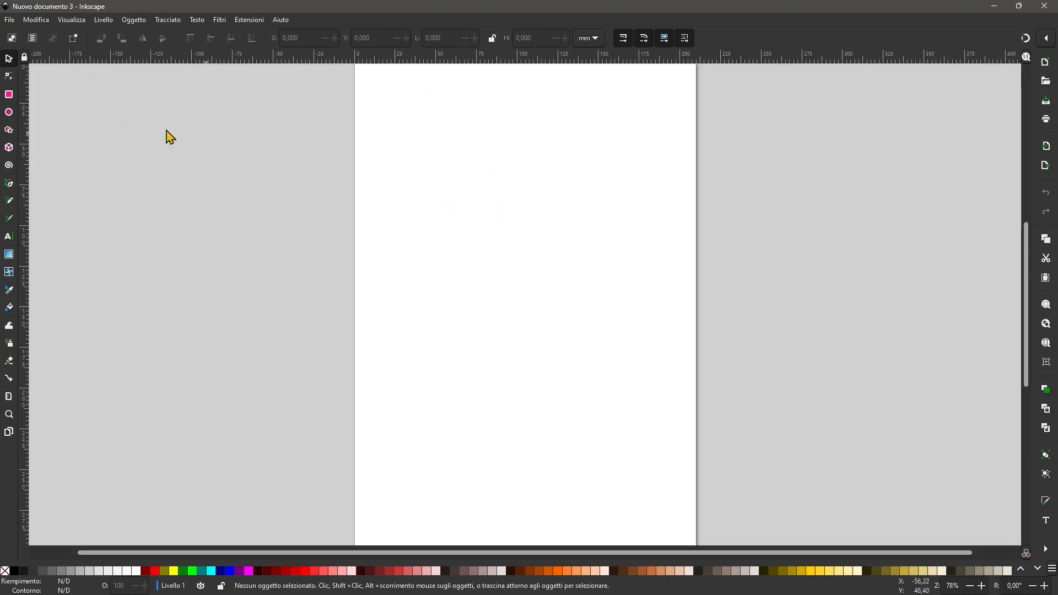
- Import the logo_01_small image as embedded, with DPI from file and Fluida (ottimizza Qualità) rendering
left_click(10, 21)
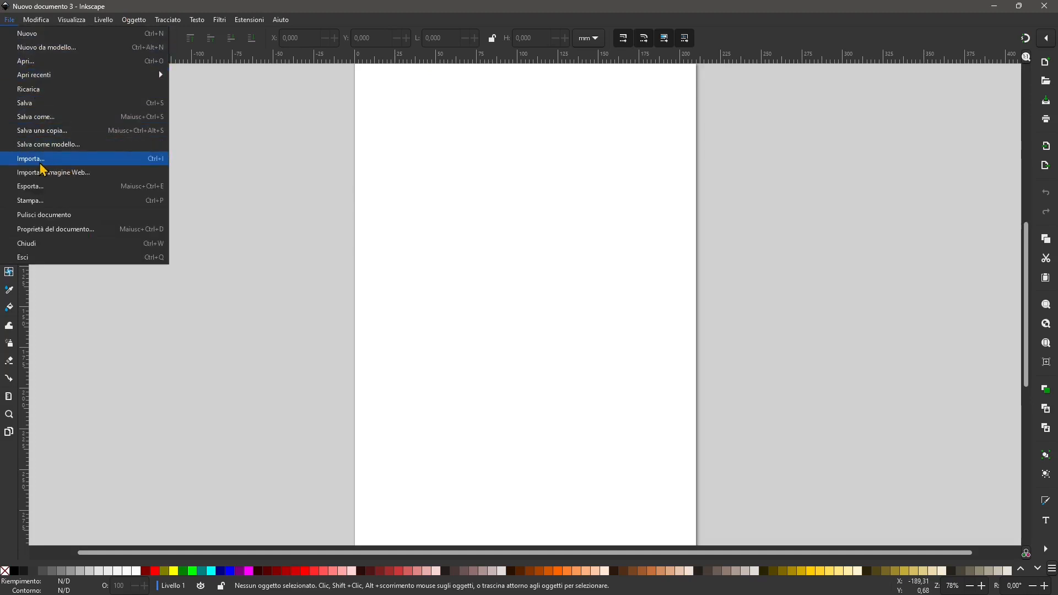
left_click(164, 161)
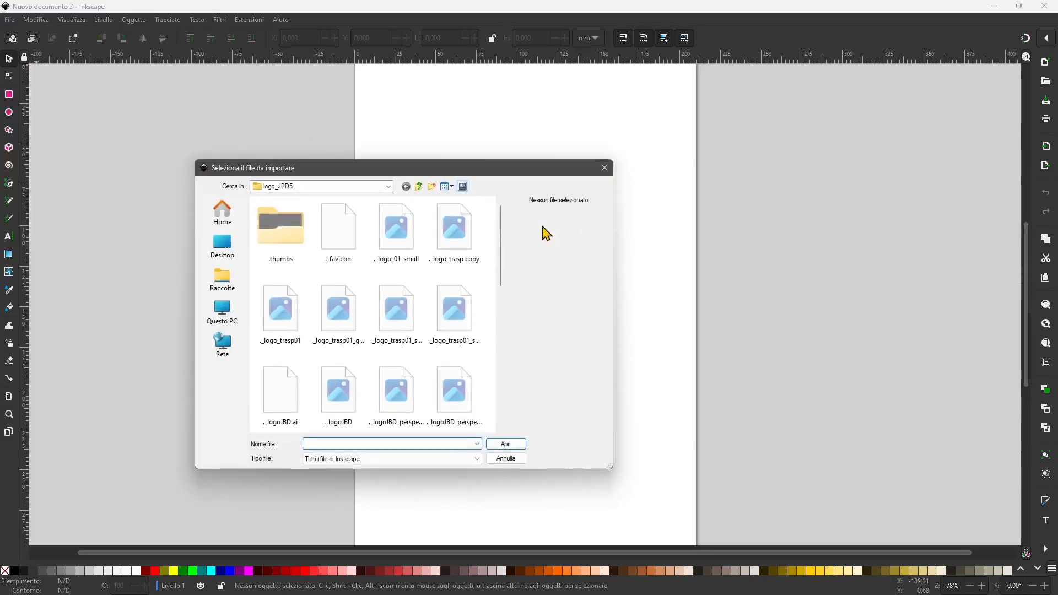
scroll(352, 344, "down", 5)
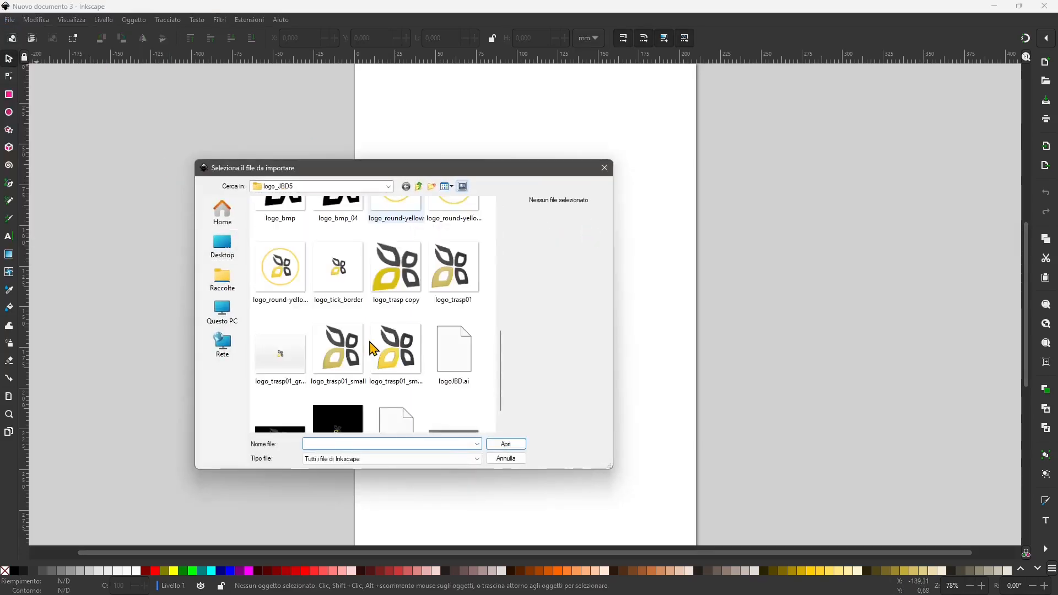
scroll(379, 366, "down", 1)
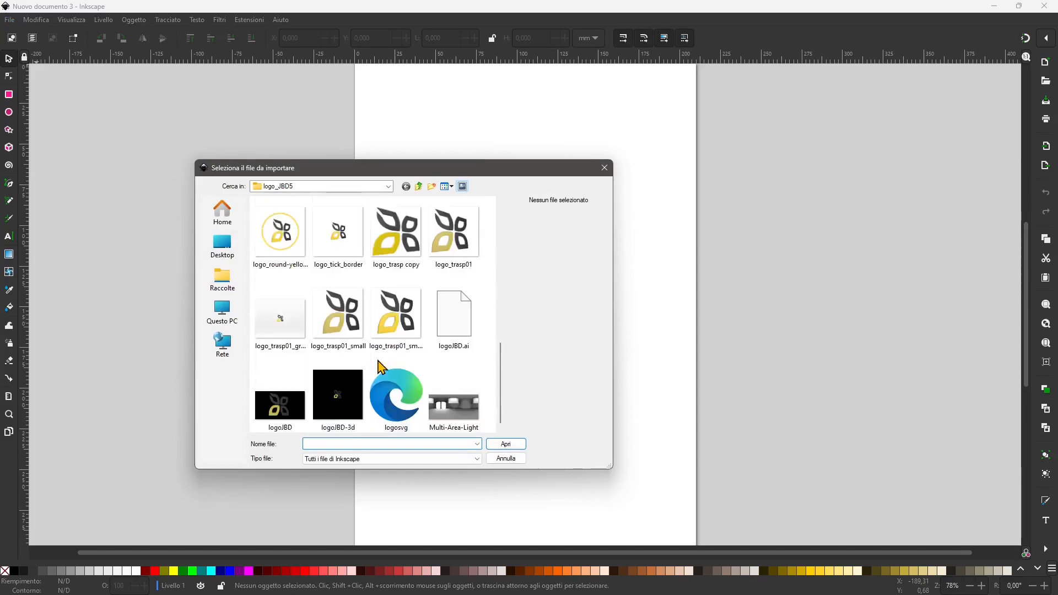
scroll(379, 365, "up", 4)
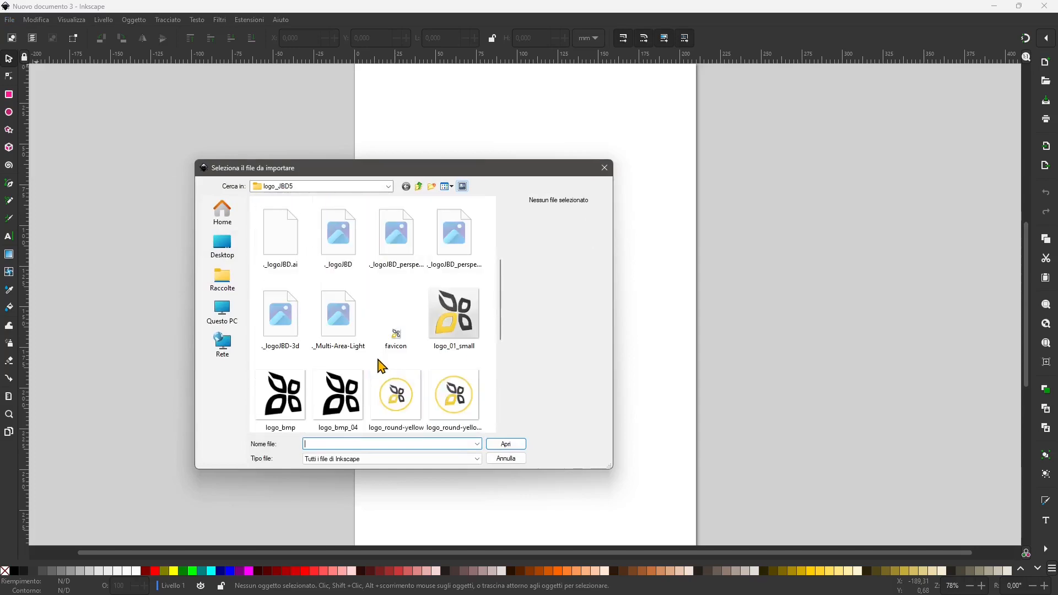
left_click(453, 339)
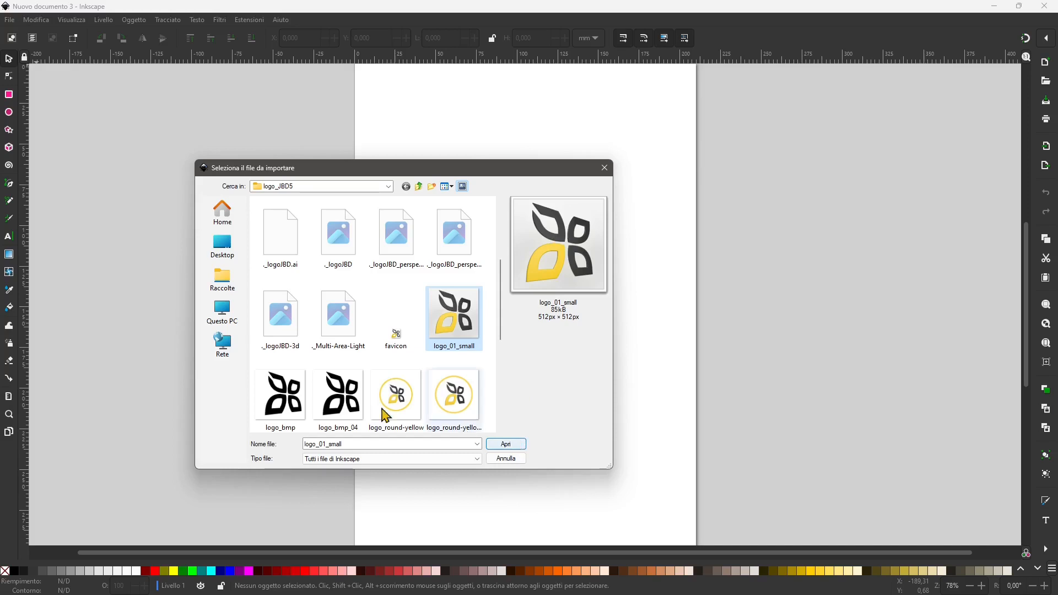
scroll(394, 333, "down", 3)
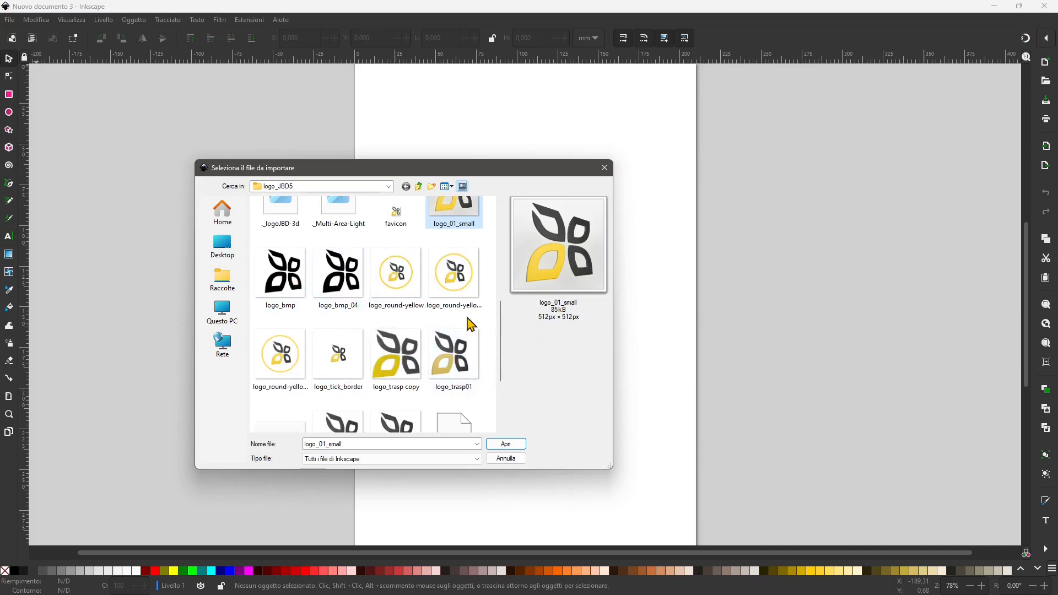
scroll(472, 322, "up", 2)
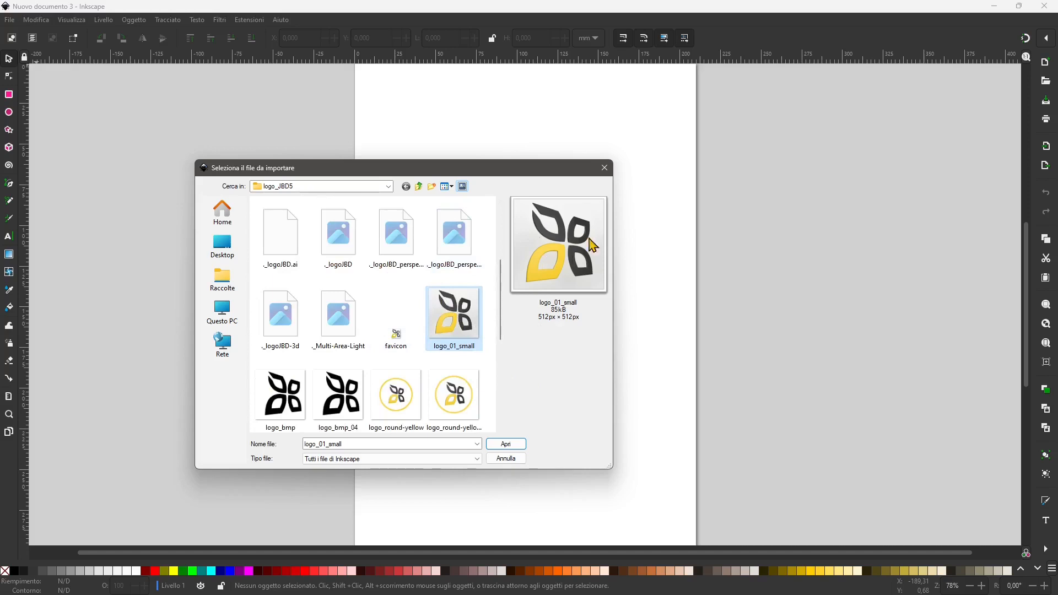
left_click(506, 444)
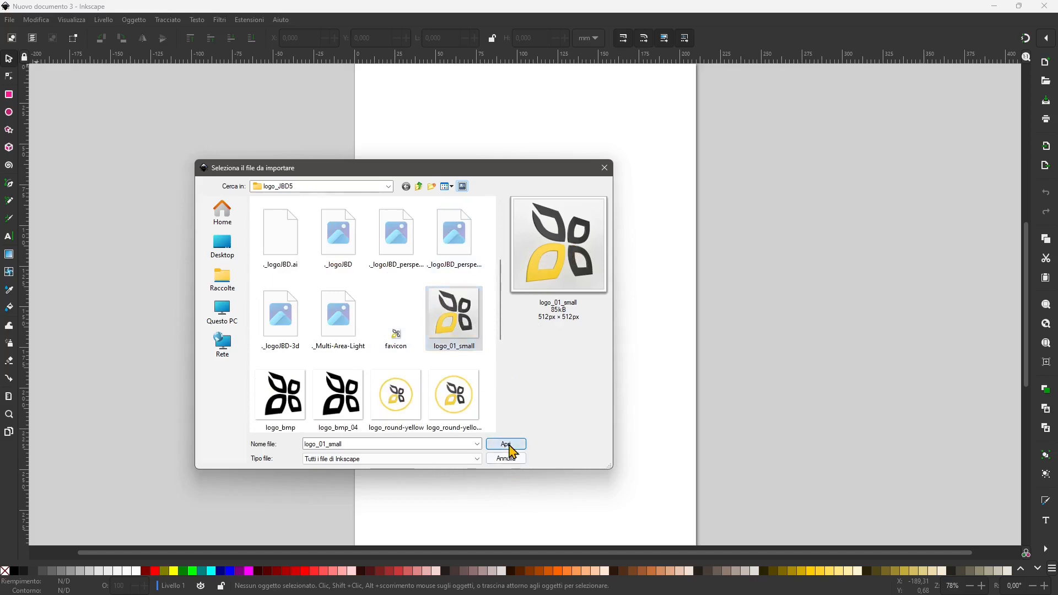
left_click_drag(176, 69, 252, 118)
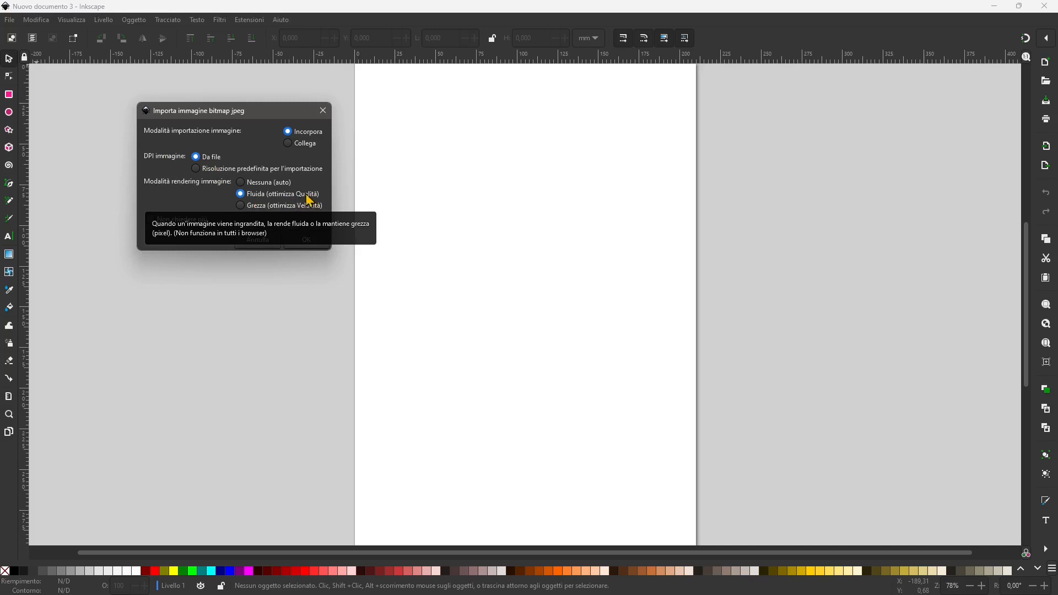
left_click(307, 239)
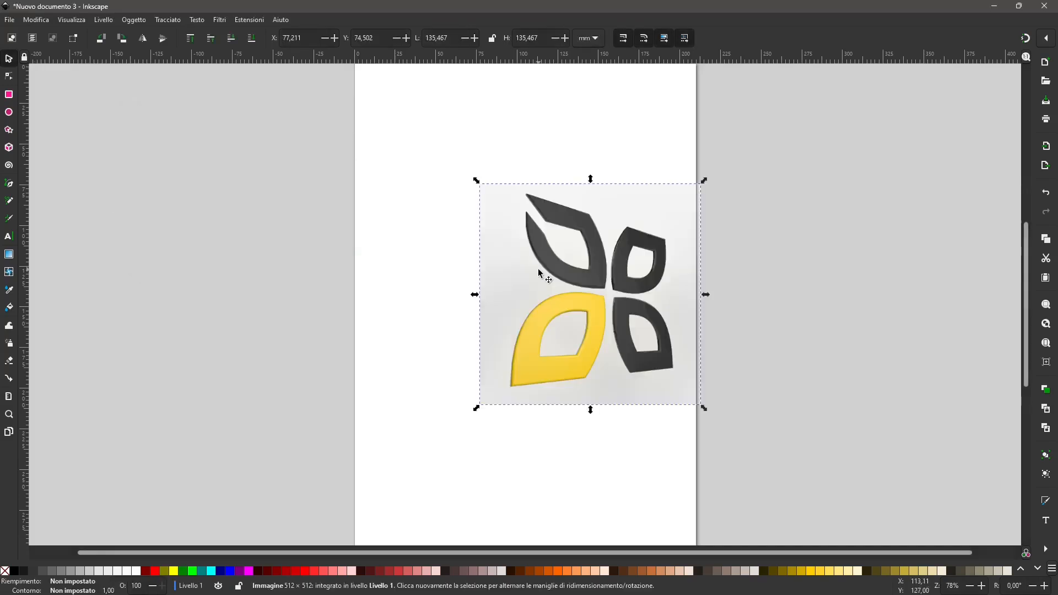
- Move the imported logo to about X 37, Y 14 mm on the page and start Vettorizza bitmap for it
left_click_drag(603, 270, 534, 175)
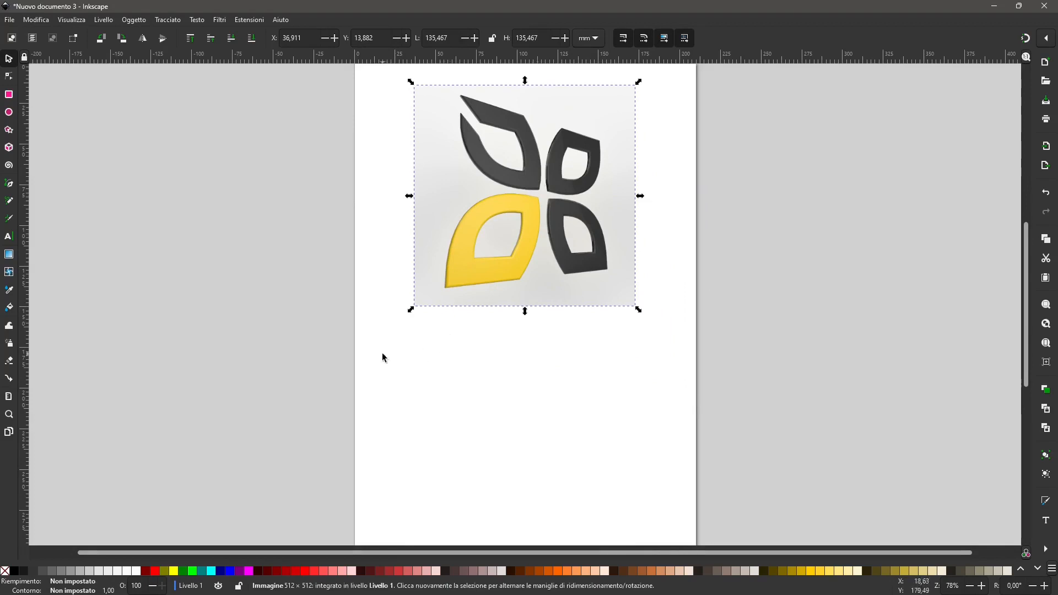
right_click(508, 177)
left_click(494, 175)
right_click(497, 179)
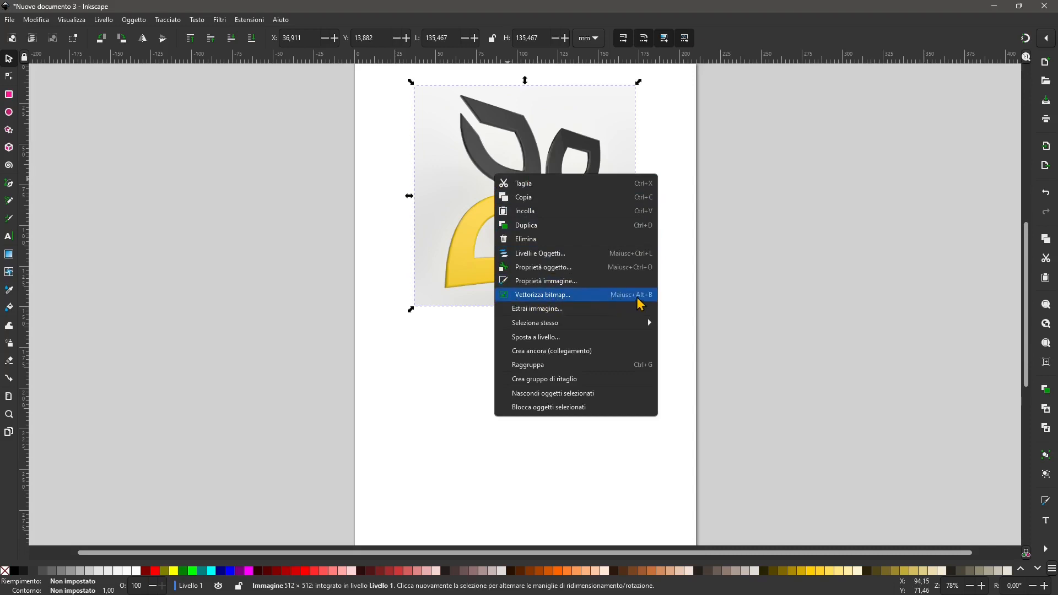
left_click(651, 303)
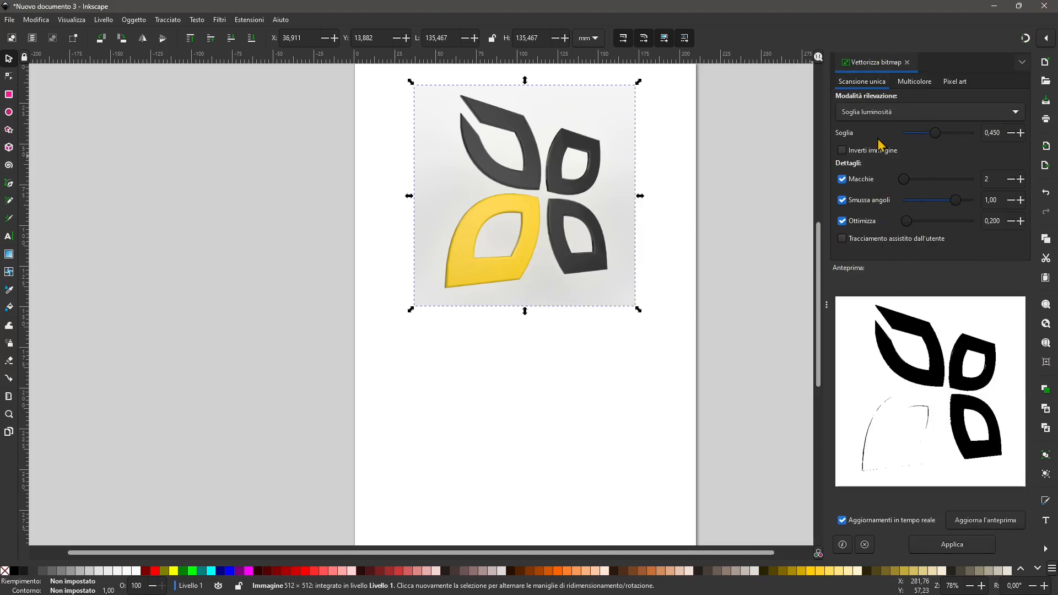
- Try the detection modes for the single-scan trace and choose Autotrace
left_click(863, 113)
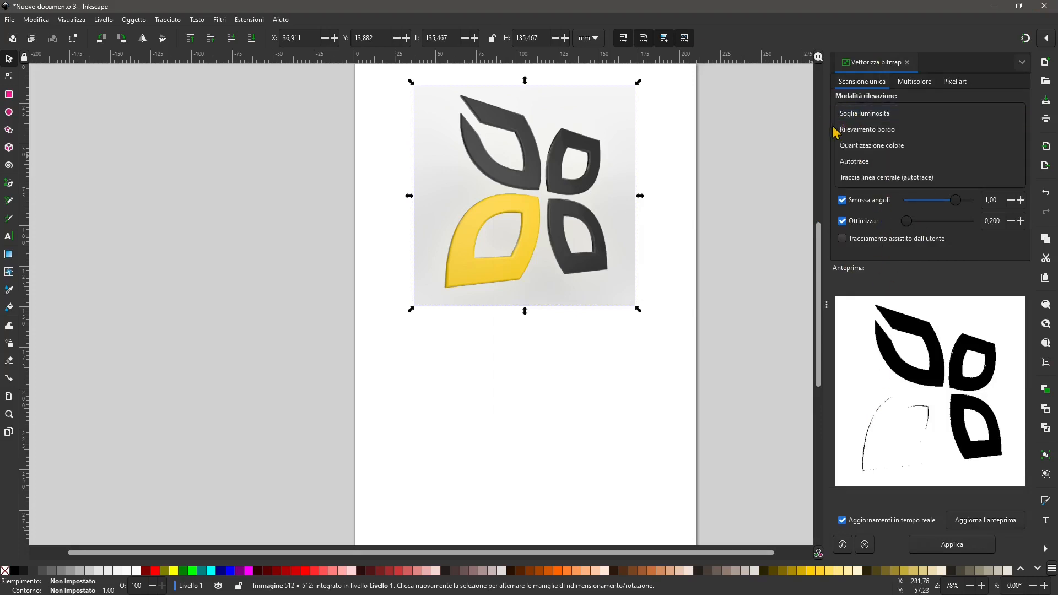
left_click(849, 131)
left_click(862, 113)
left_click(860, 145)
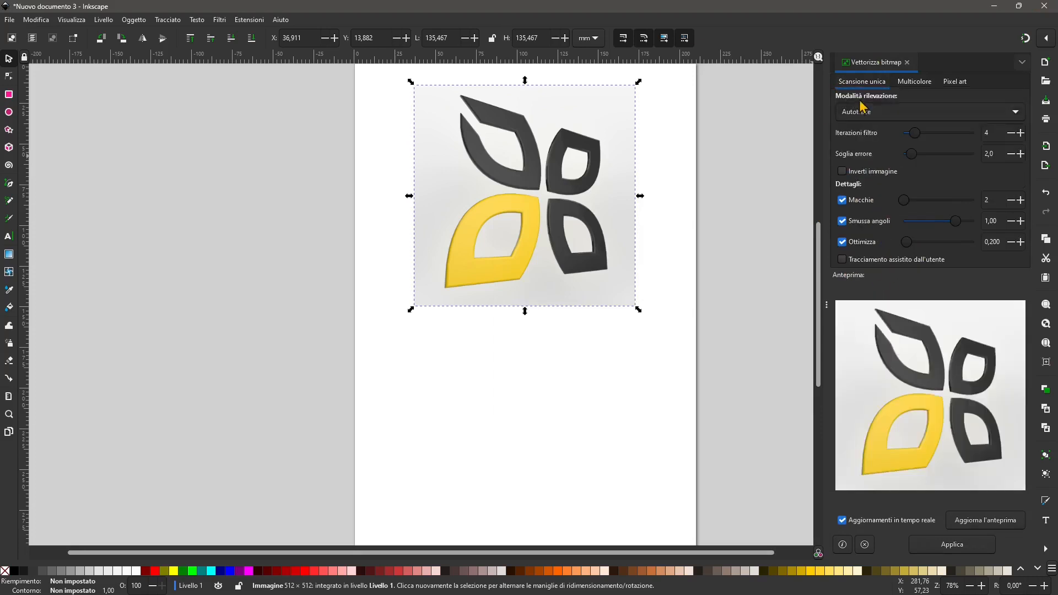
left_click(858, 116)
left_click(860, 129)
left_click(863, 112)
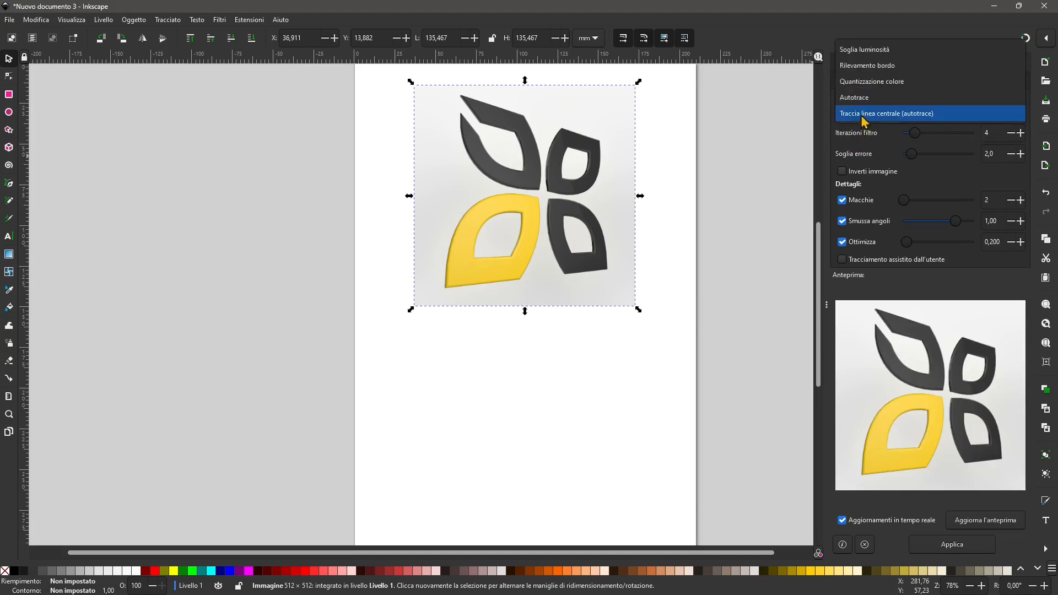
left_click(861, 98)
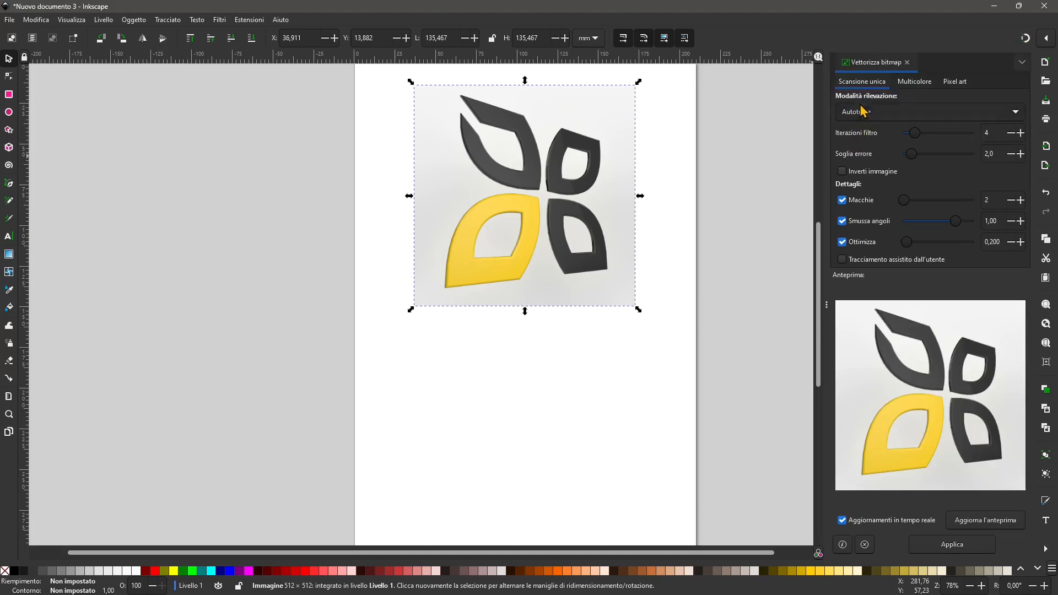
- Set the Autotrace filter iterations to 8, error threshold 4,1, Macchie 416, Smussa angoli 0,84 and Ottimizza 2,640, and update the preview
left_click(929, 132)
left_click_drag(910, 154, 929, 155)
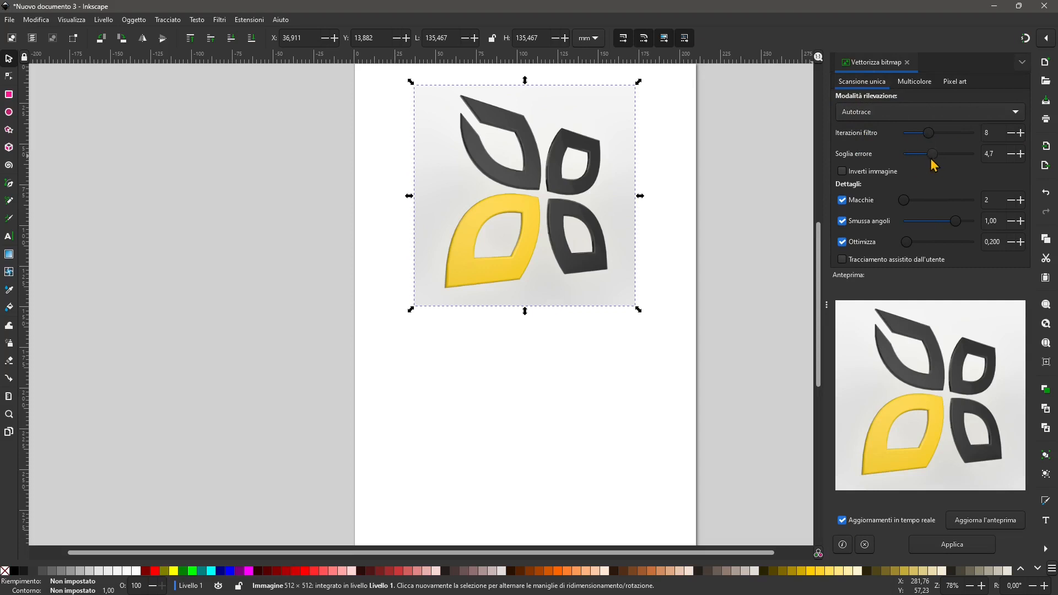
left_click_drag(907, 202, 944, 243)
left_click(985, 522)
- Switch to multicolour tracing with 88 scans and enable Sfumatura, Impilate and Rimuovi sfondo
left_click(913, 83)
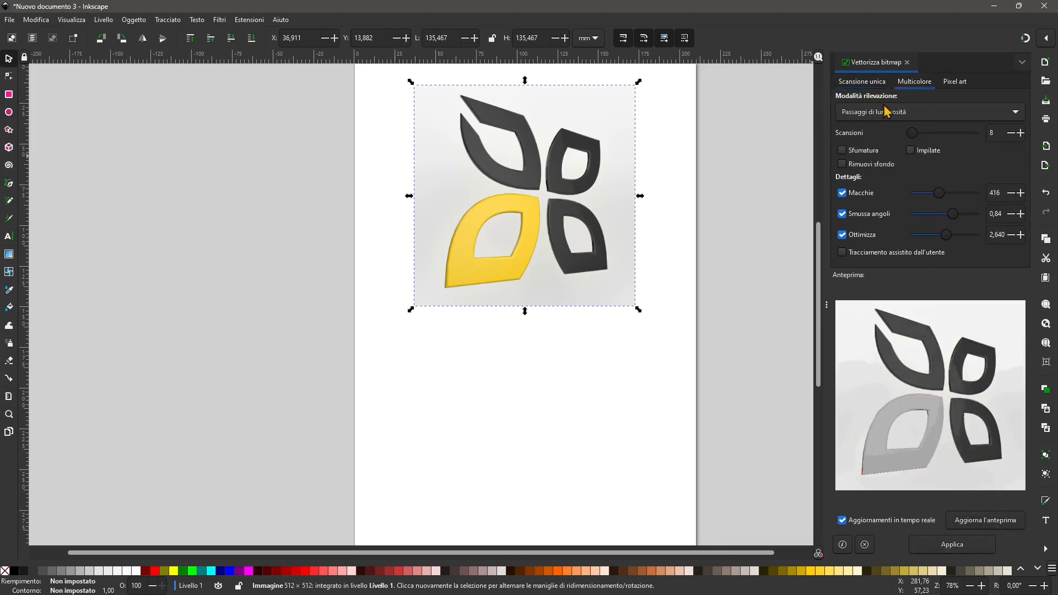
mouse_move(916, 136)
left_mouse_down()
mouse_move(926, 139)
mouse_move(903, 138)
mouse_move(915, 139)
left_mouse_up()
left_click(912, 151)
left_click(875, 152)
left_click(869, 165)
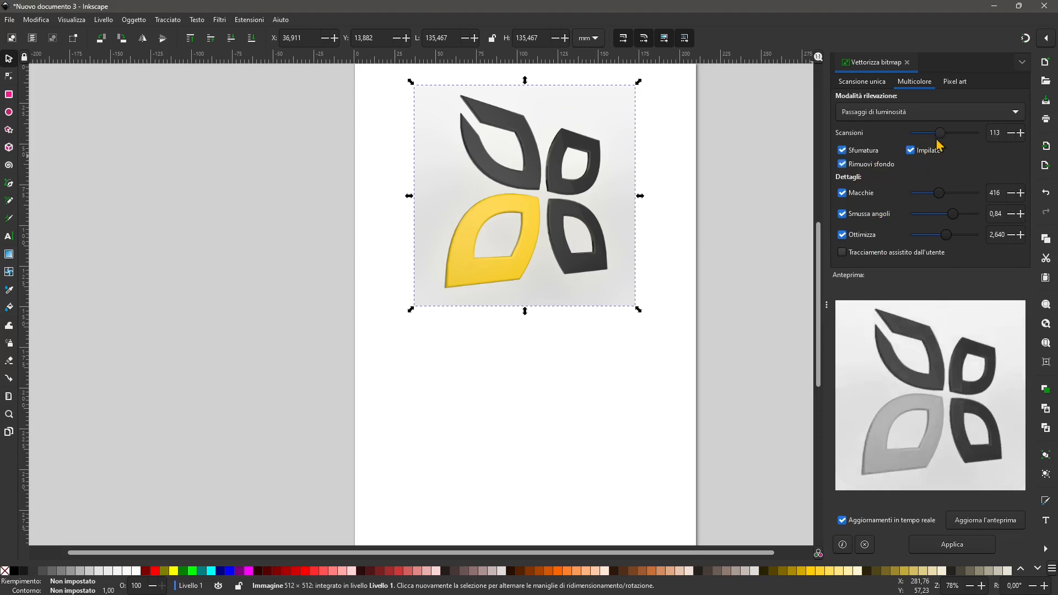
- Try Soglia luminosità detection for the single-scan trace and switch back to Autotrace
left_click(864, 83)
left_click(871, 121)
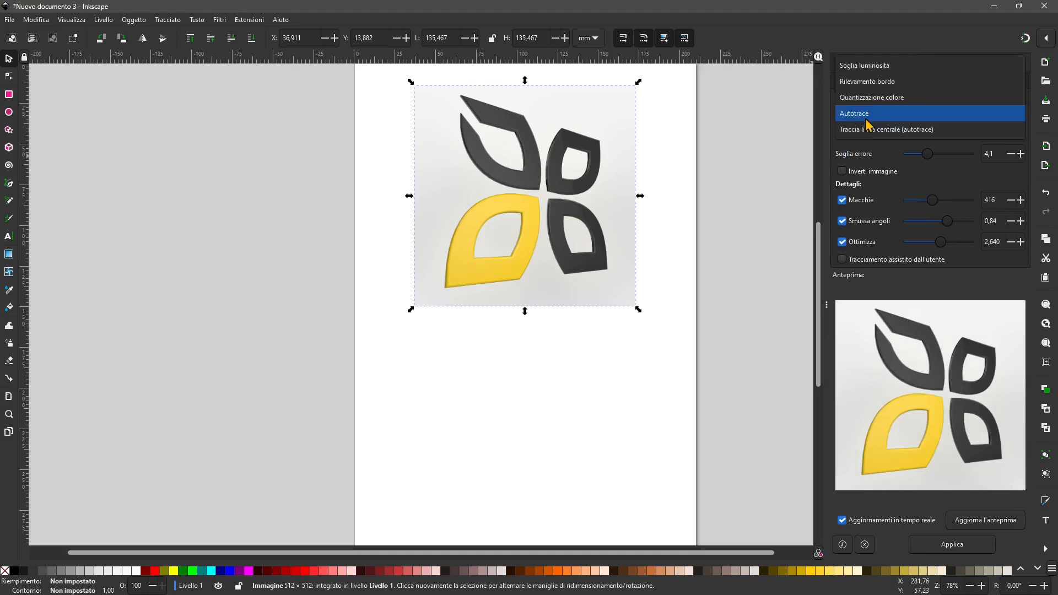
left_click(879, 65)
left_click(869, 118)
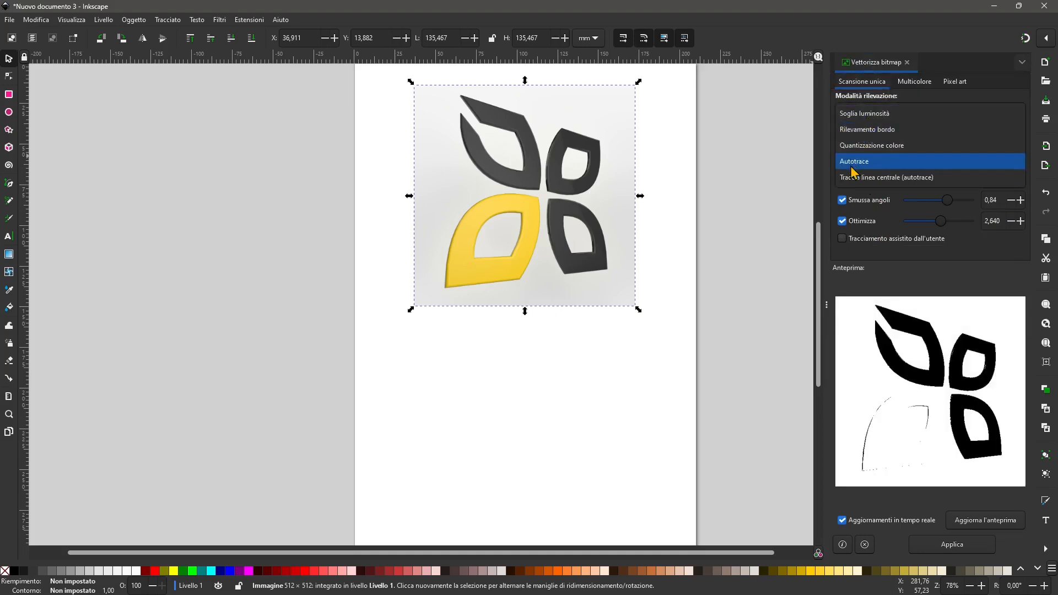
left_click(882, 159)
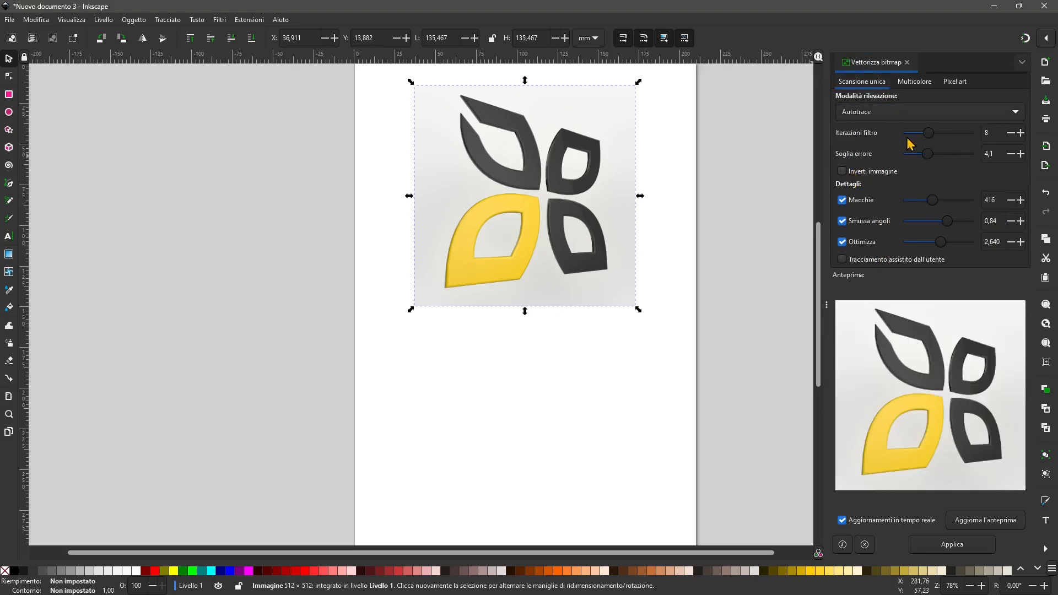
- Look over the Pixel art trace options and return to the multicolour trace settings
left_click(897, 87)
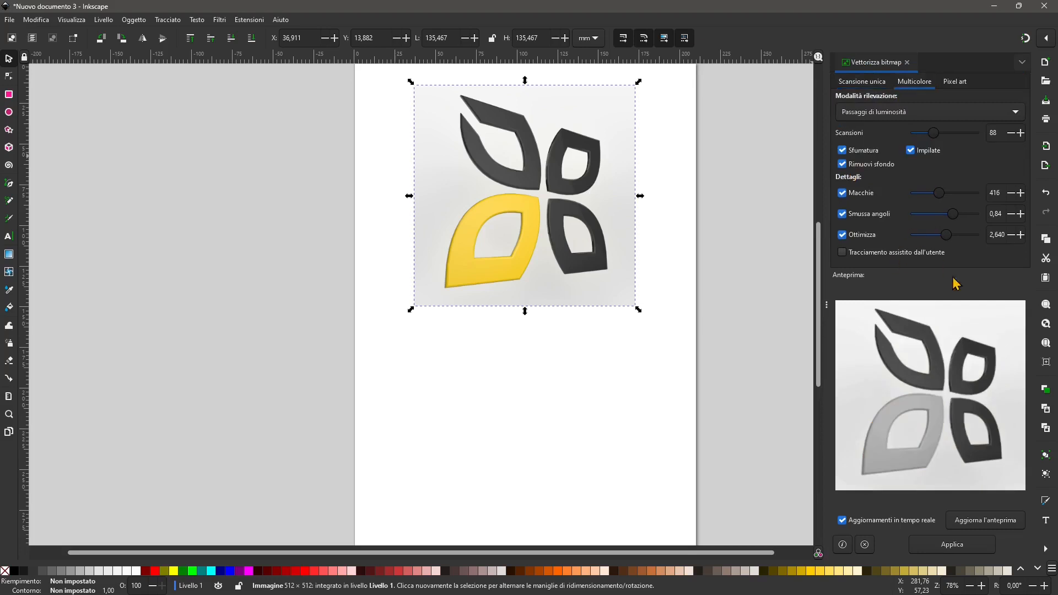
left_click(954, 89)
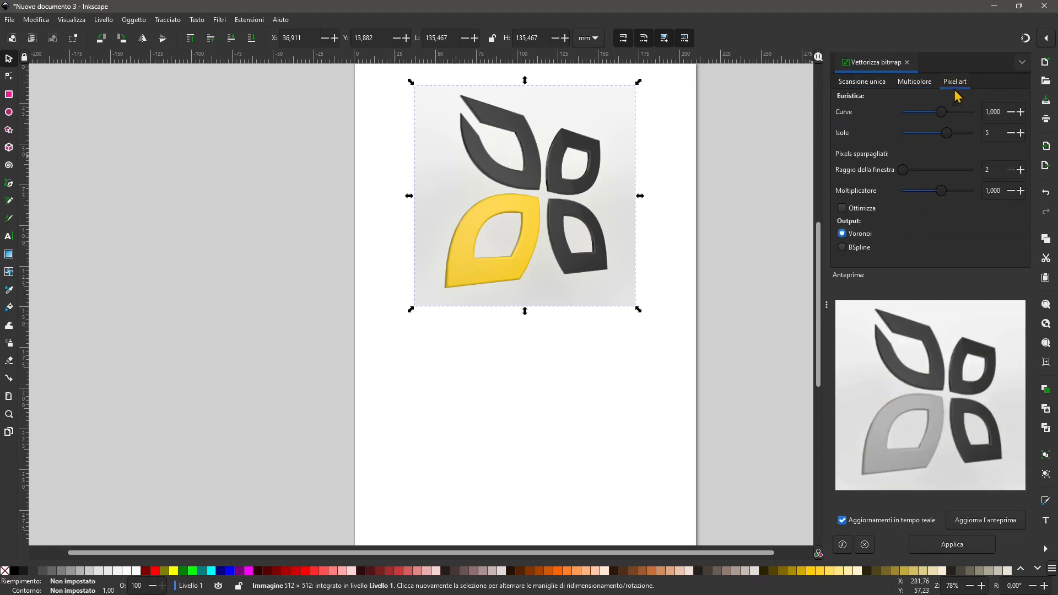
left_click(917, 84)
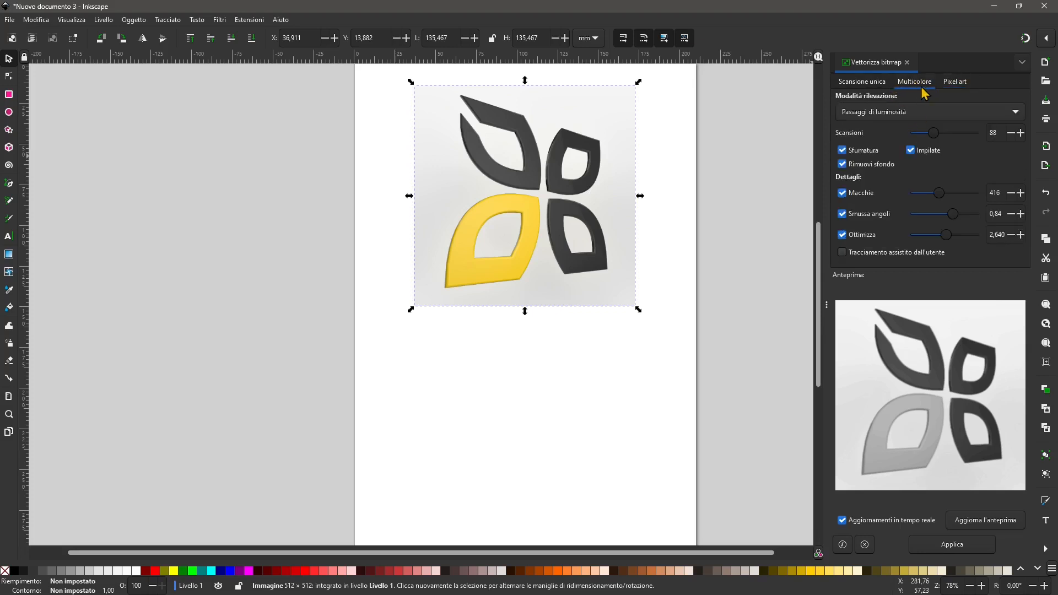
- Compare the Colori and Autotrace (lento) detection modes for the multicolour trace and keep Colori
left_click(879, 112)
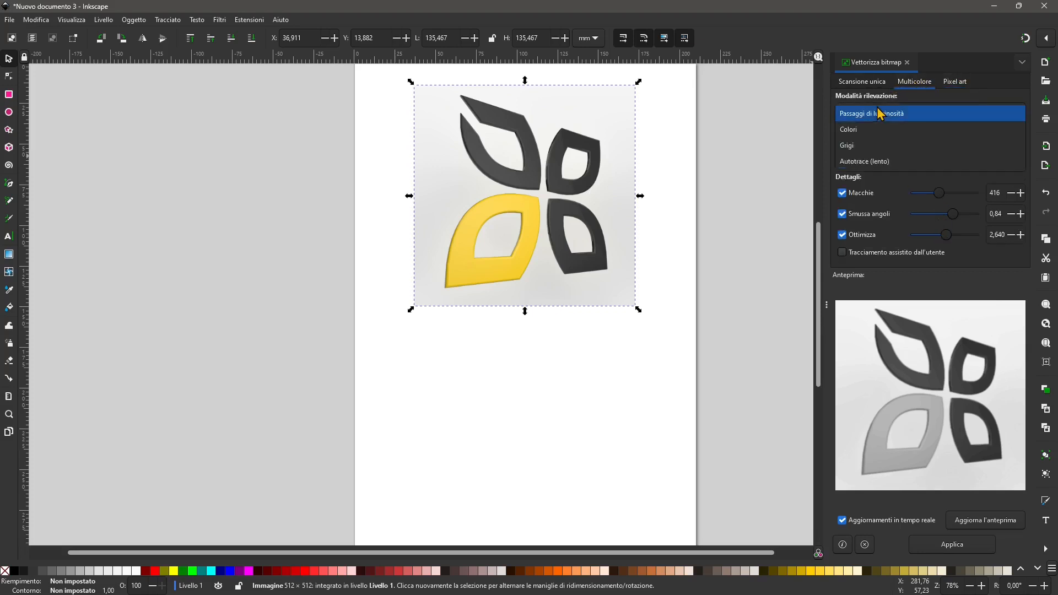
left_click(879, 129)
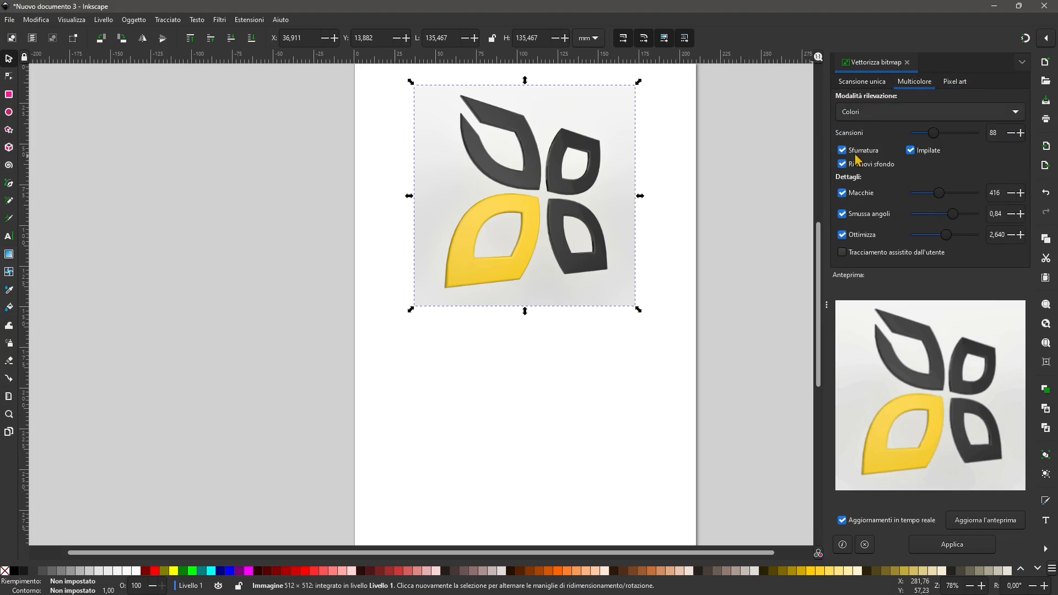
left_click(861, 115)
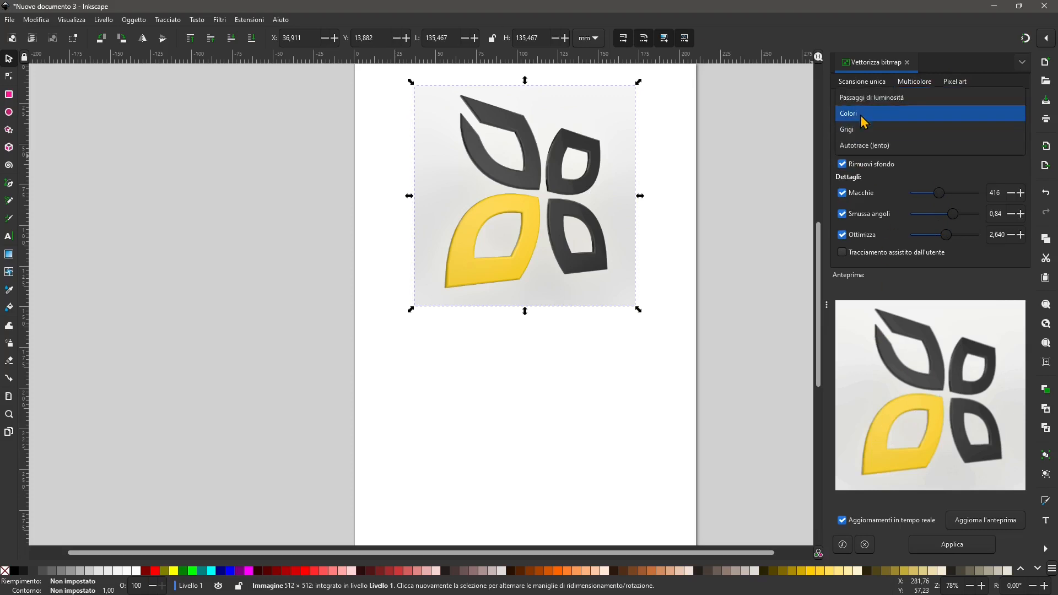
left_click(862, 147)
left_click(864, 114)
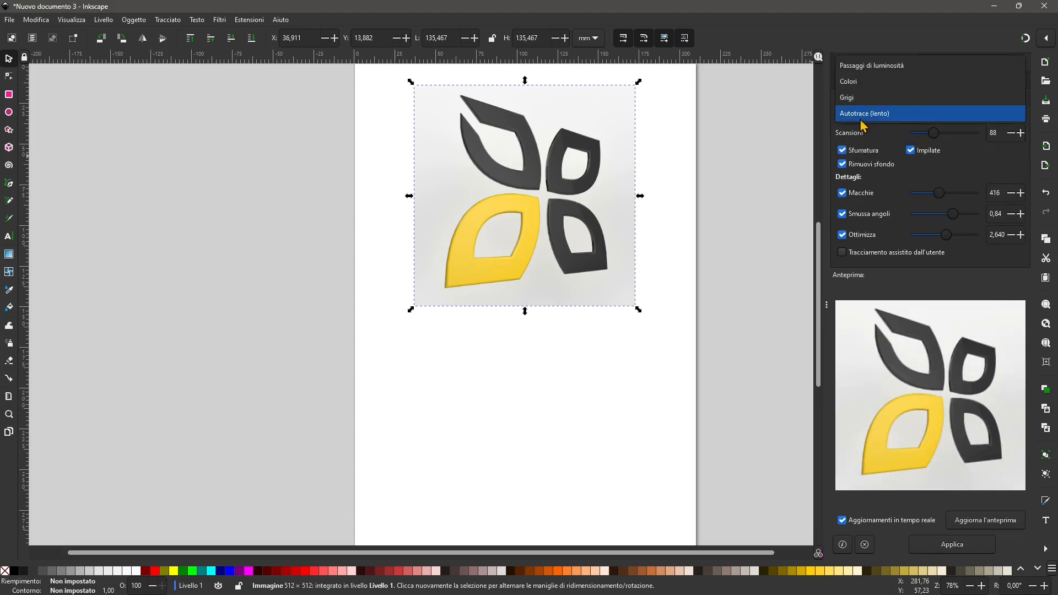
left_click(867, 82)
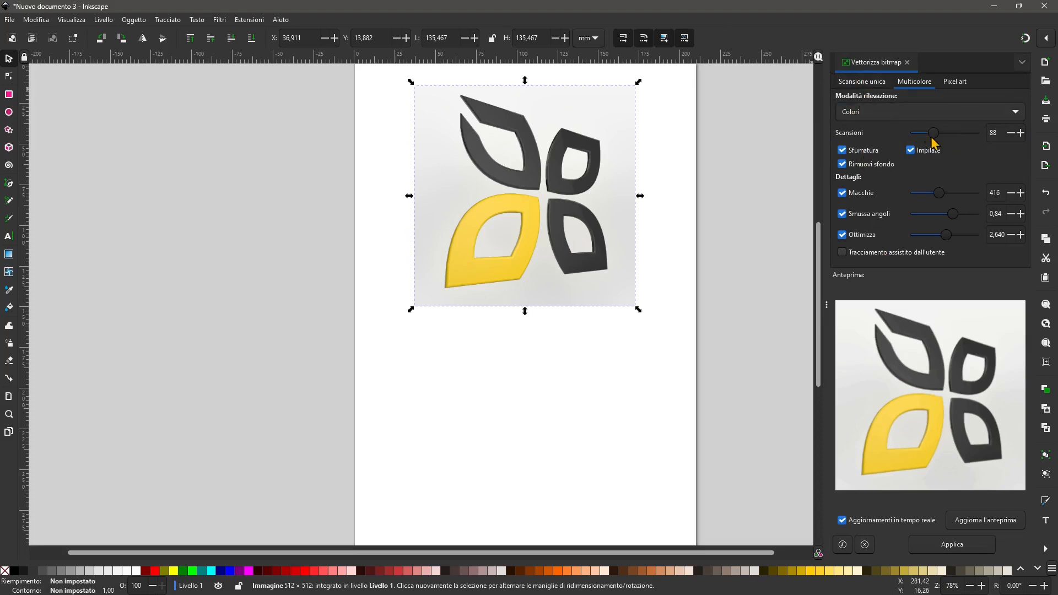
- Reduce the multicolour trace to 3 scans and apply it to the logo image
left_click_drag(934, 138, 911, 141)
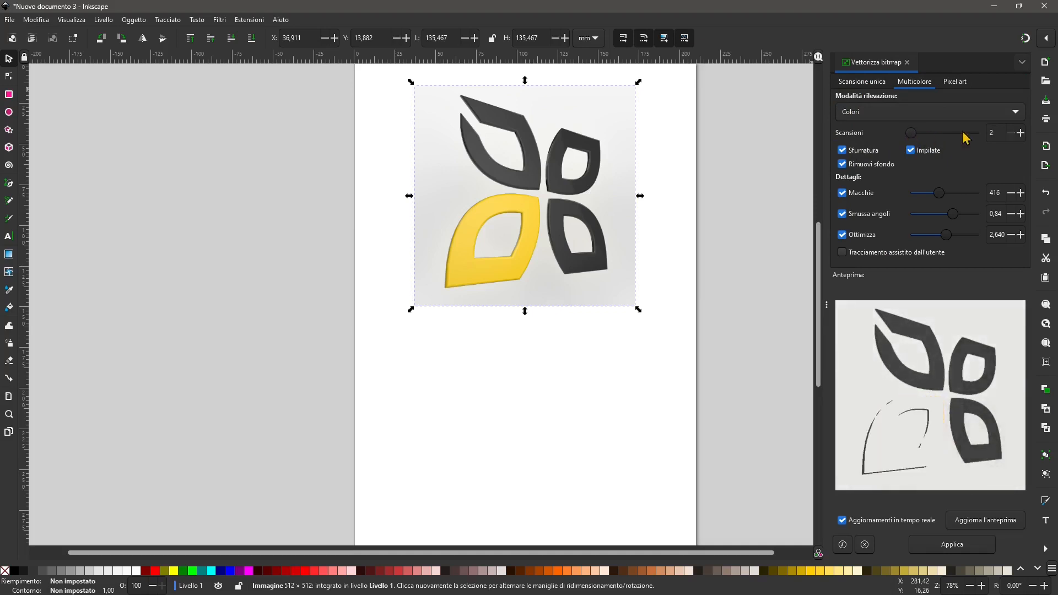
left_click(1021, 133)
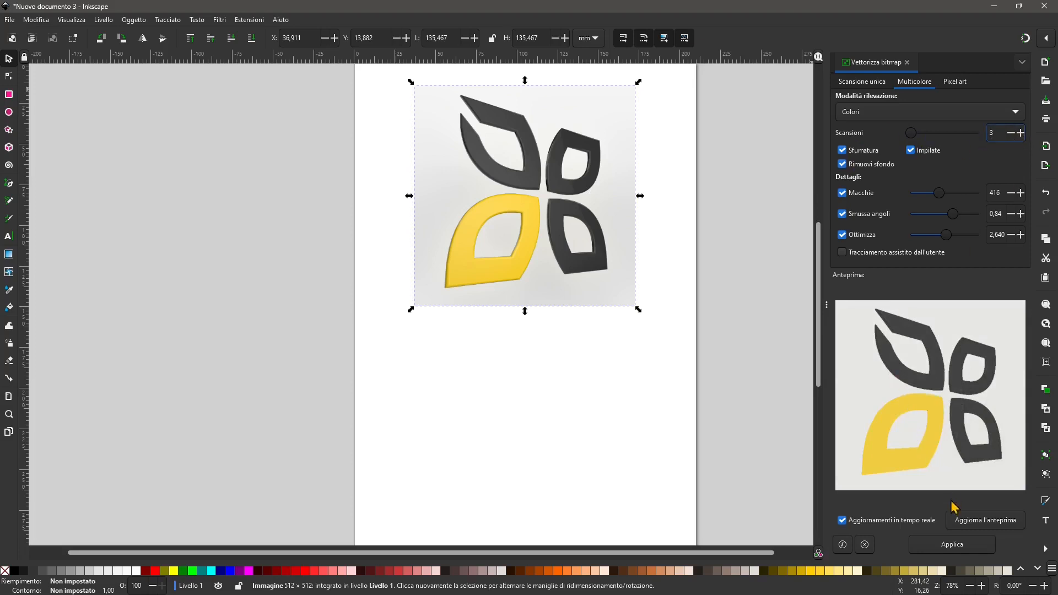
left_click(956, 550)
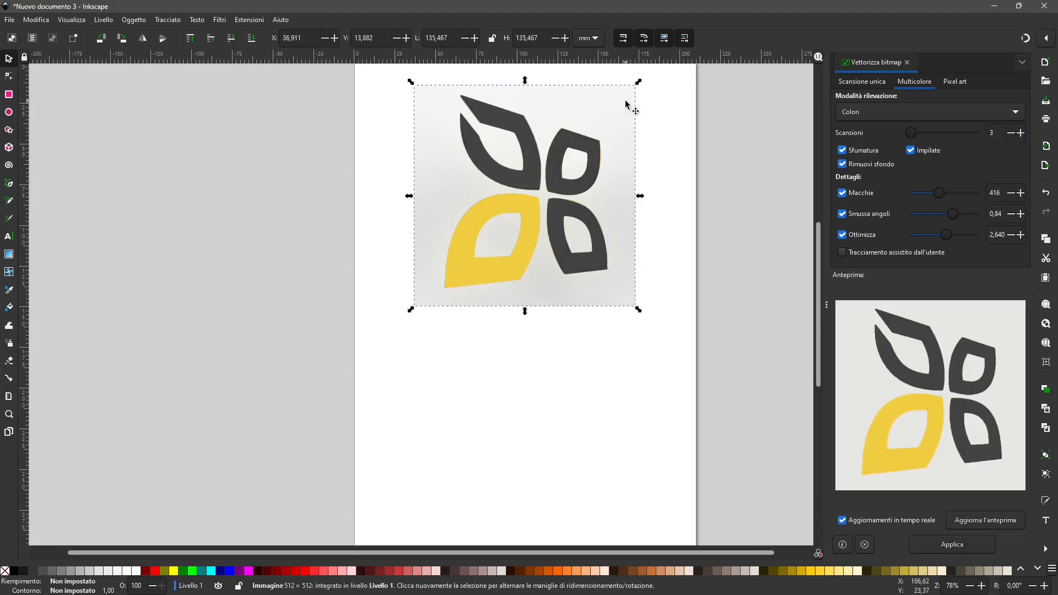
- Move the original image about 137 mm down the page, clear of its trace, and select the traced logo group
mouse_move(626, 104)
left_mouse_down()
mouse_move(626, 345)
mouse_move(631, 331)
left_mouse_up()
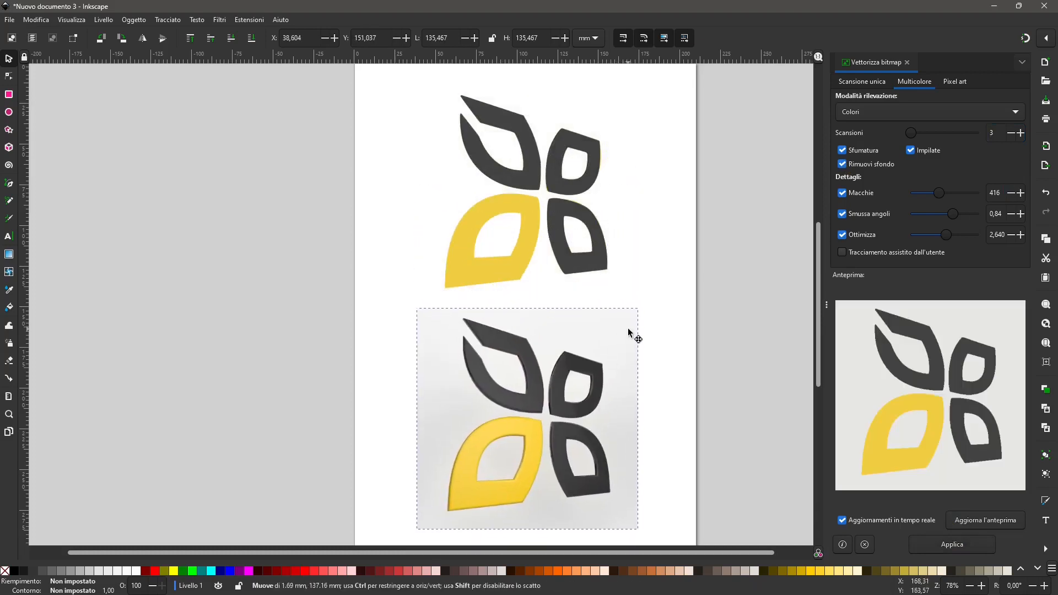
left_click(546, 417)
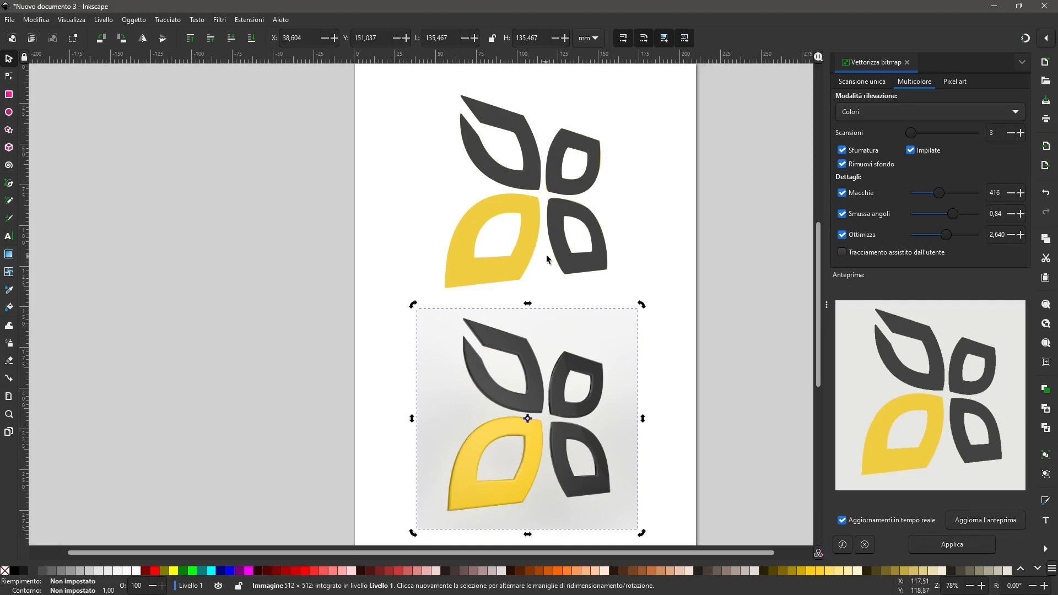
left_click(565, 234)
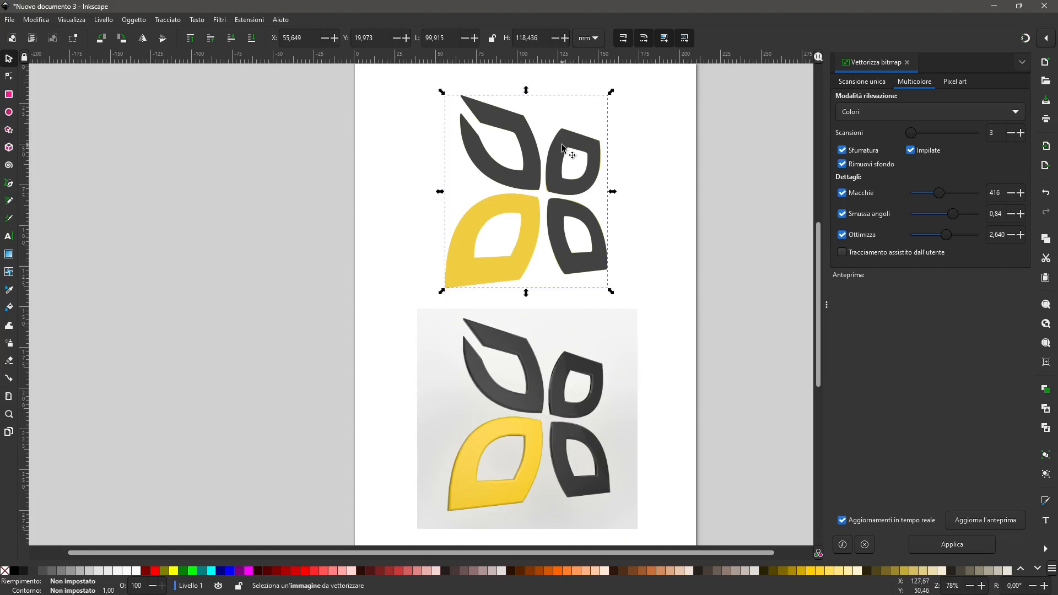
left_click(644, 161)
left_click(582, 138)
- Set up a single-image export of the selected traced logo in Inkscape SVG (*.svg) format
left_click(10, 21)
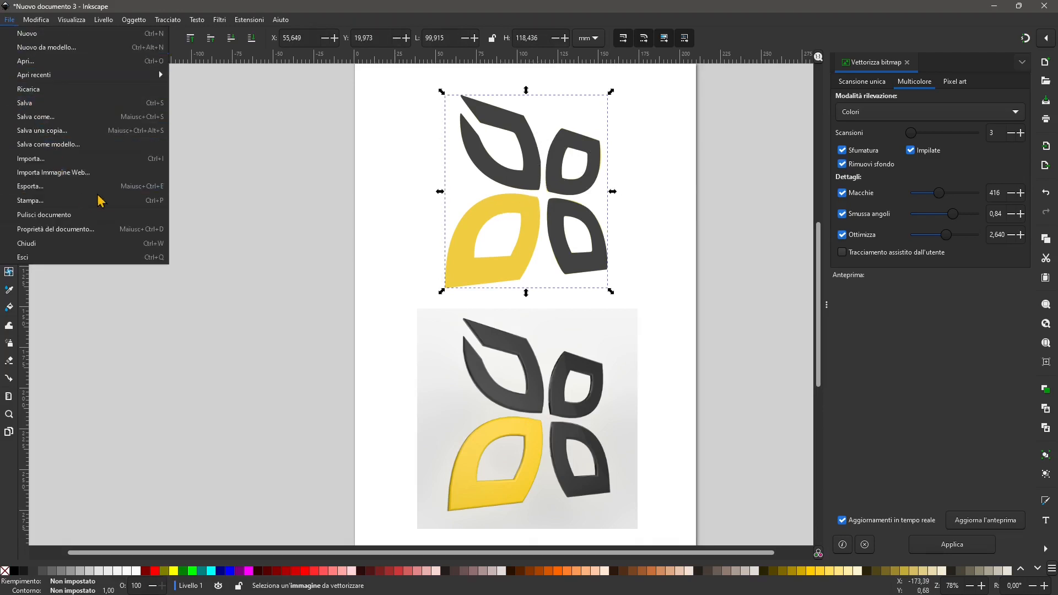
left_click(150, 187)
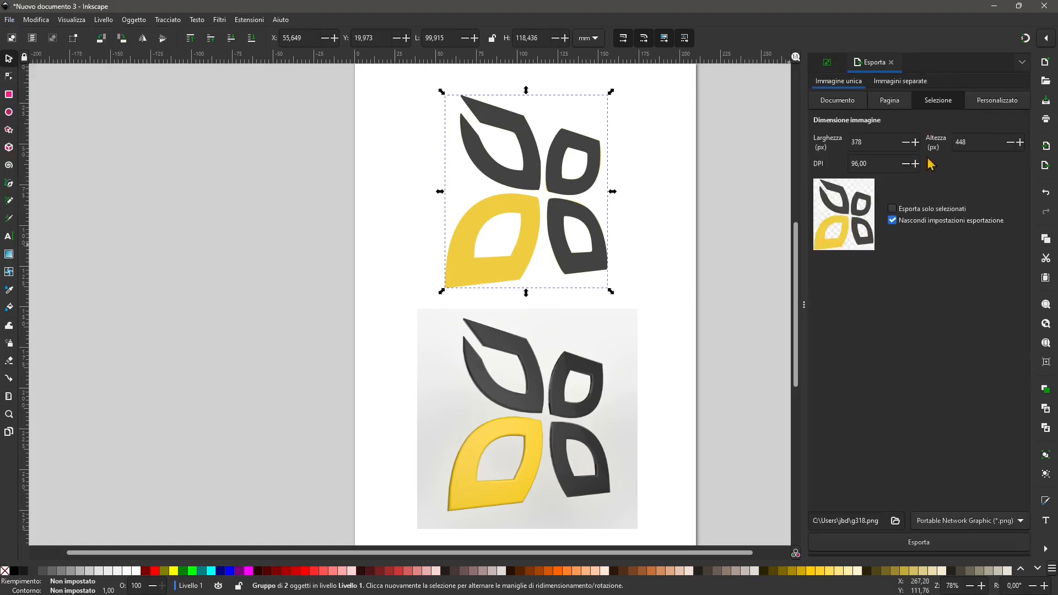
left_click(849, 101)
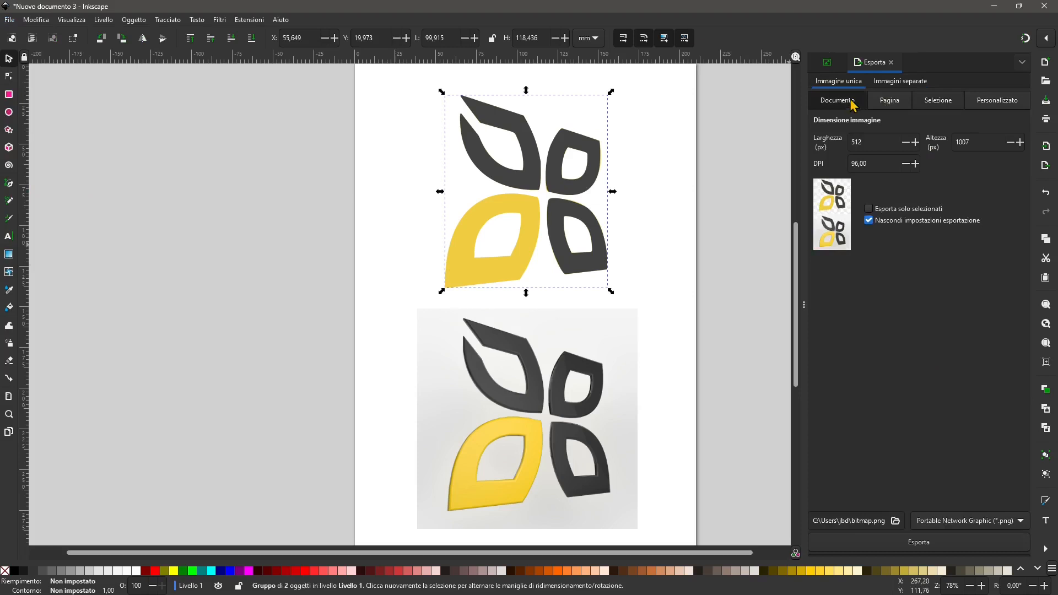
left_click(897, 102)
left_click(933, 104)
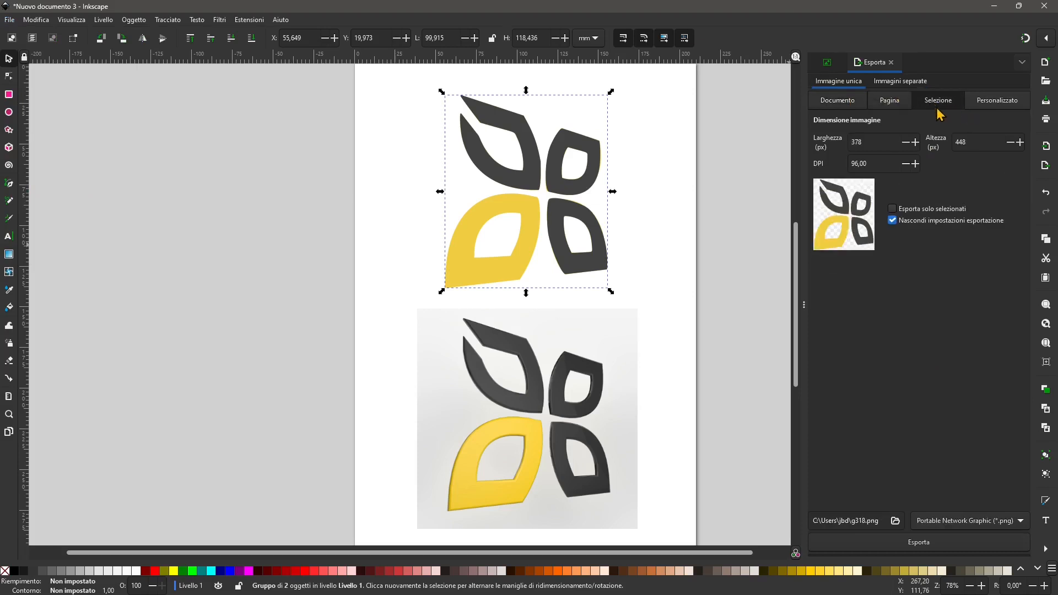
left_click(940, 522)
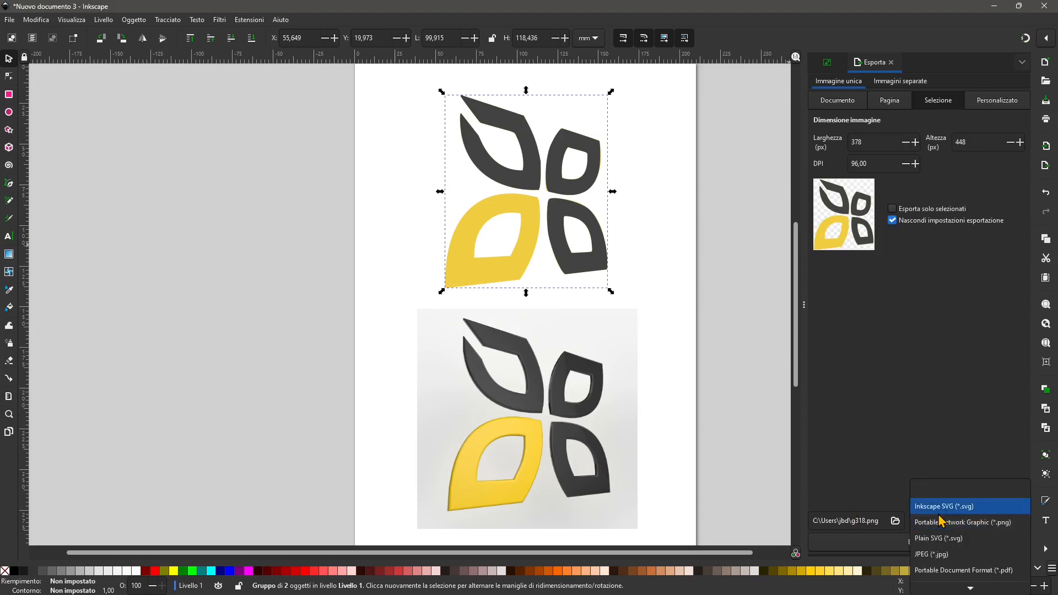
left_click(949, 507)
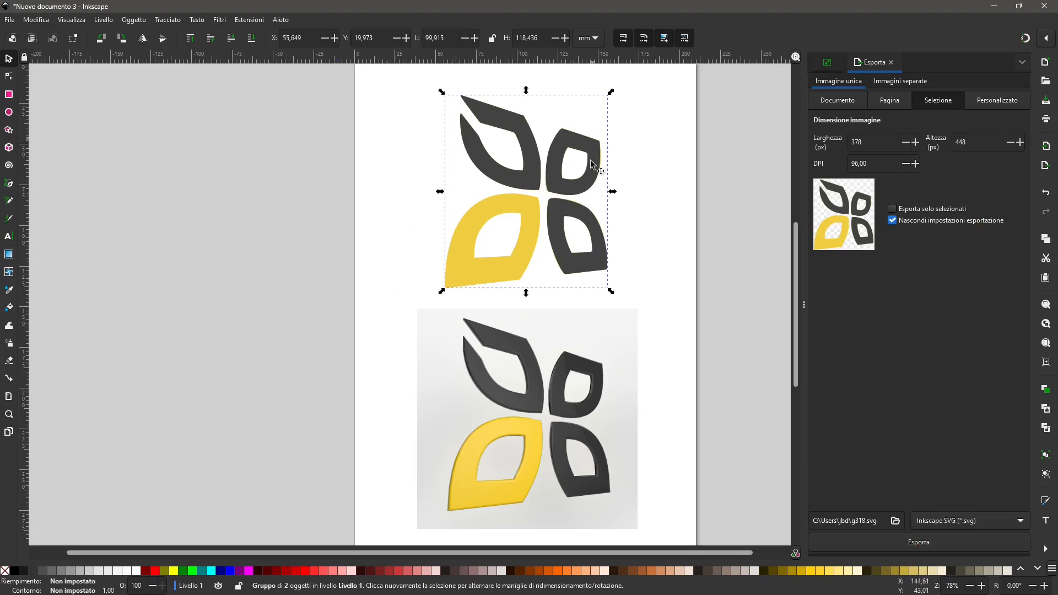
- Examine the edges of the traced logo and of the original bitmap up close to compare their sharpness
scroll(527, 190, "up", 6)
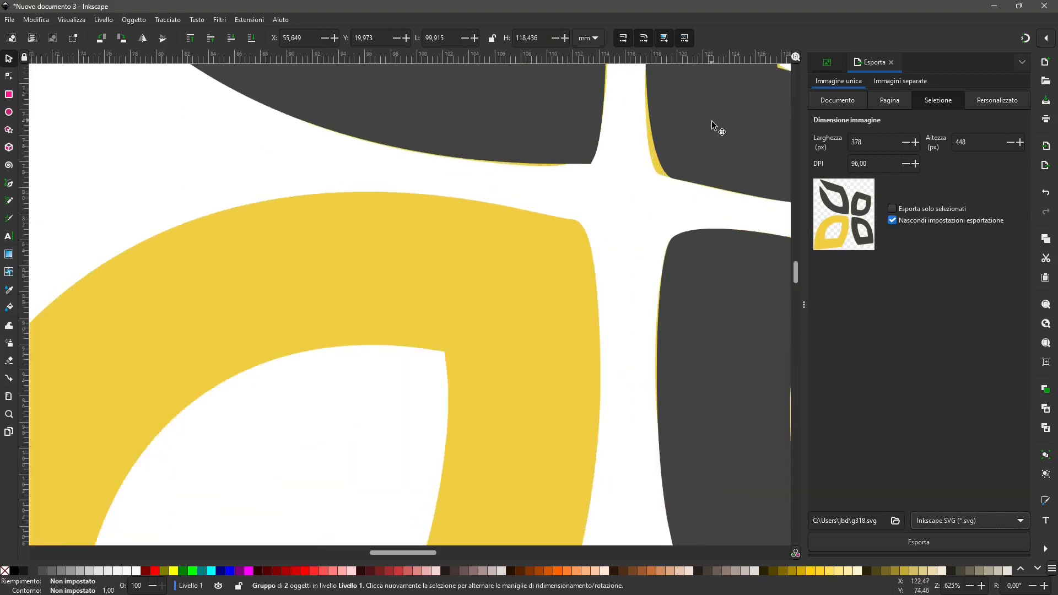
scroll(595, 189, "up", 6)
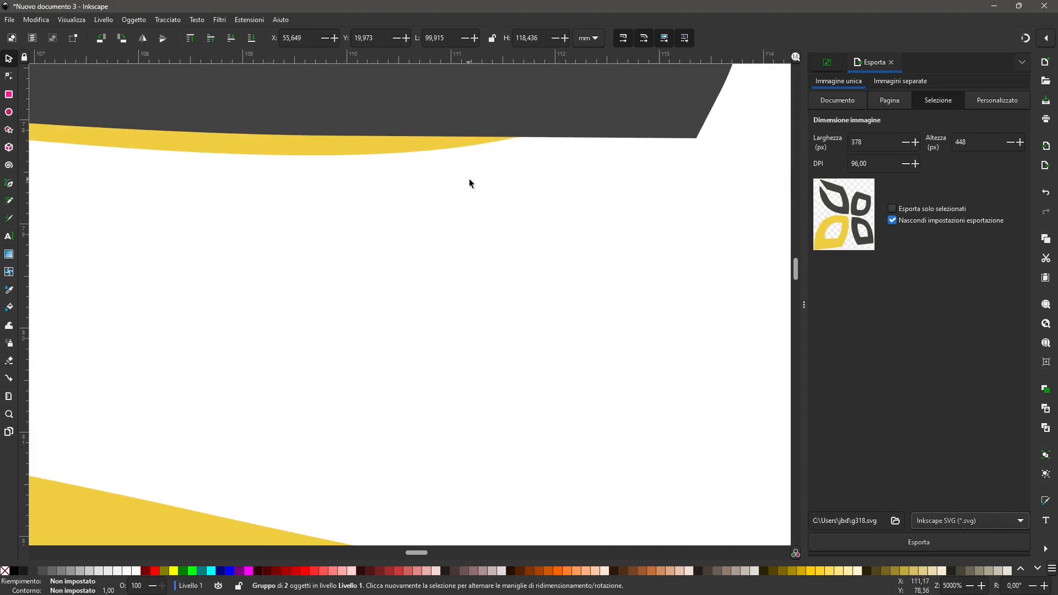
scroll(539, 153, "down", 5)
scroll(508, 240, "up", 7)
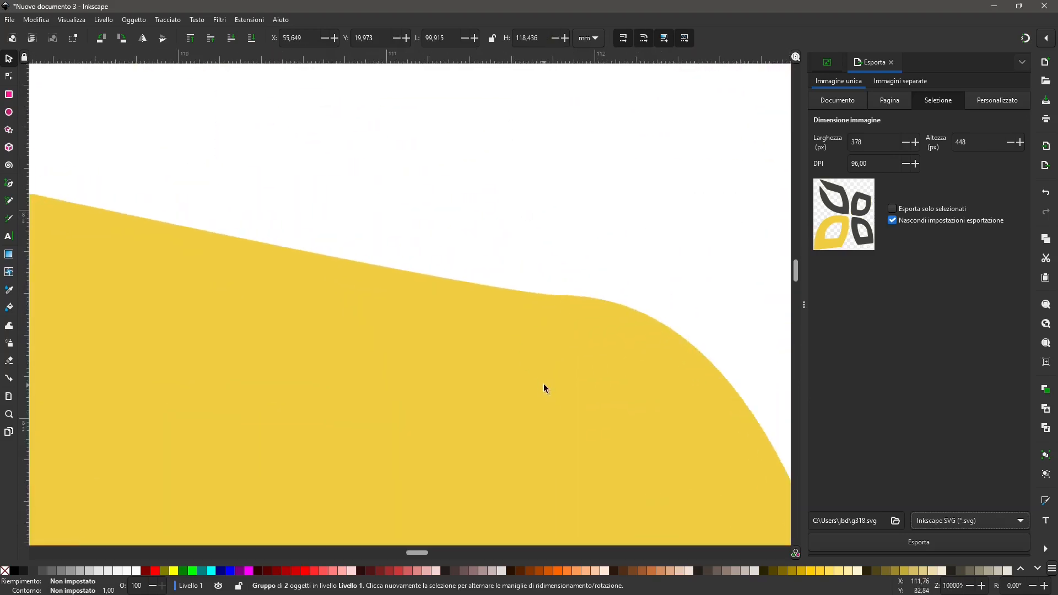
scroll(545, 388, "up", 3)
scroll(479, 149, "down", 16)
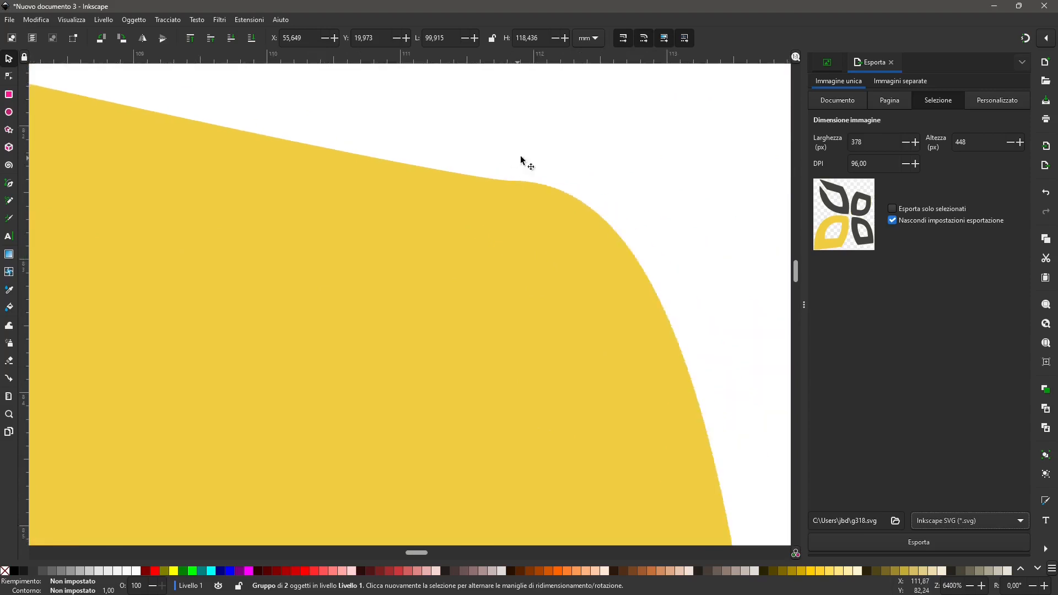
scroll(533, 406, "up", 10)
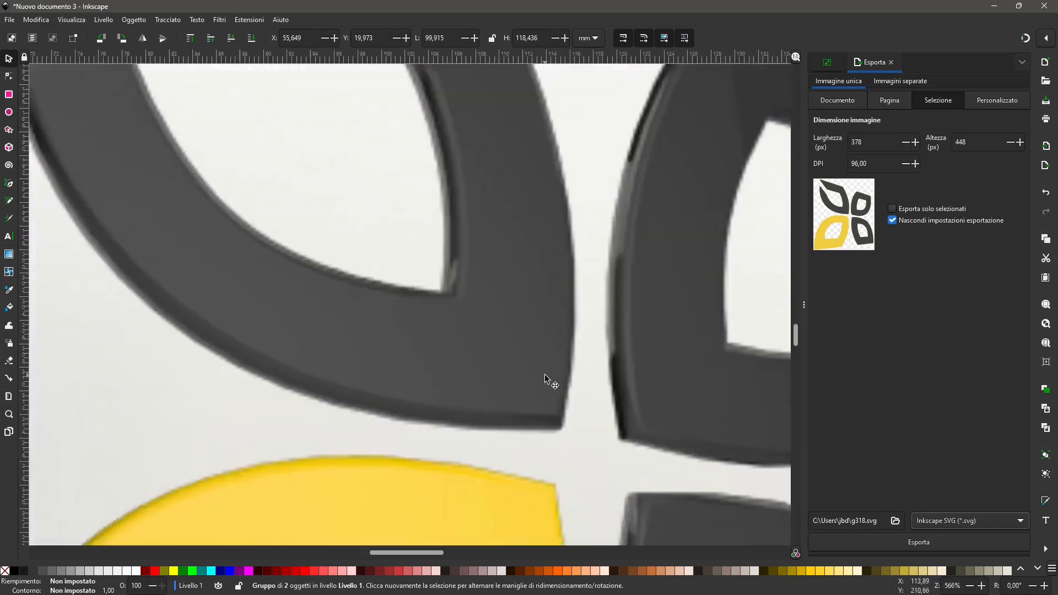
scroll(590, 466, "up", 1)
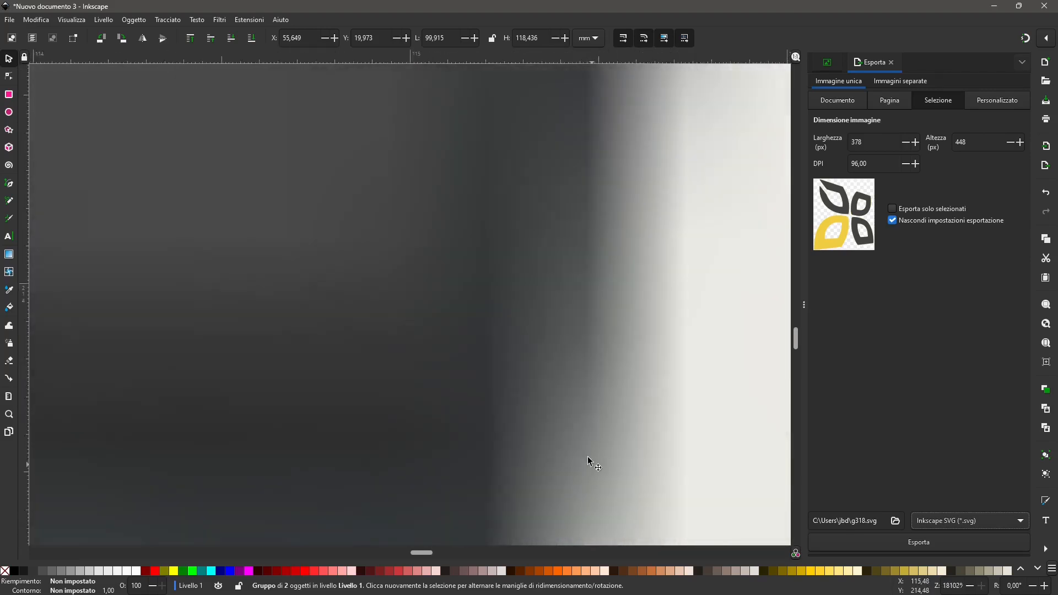
scroll(553, 354, "down", 5)
scroll(470, 357, "down", 8)
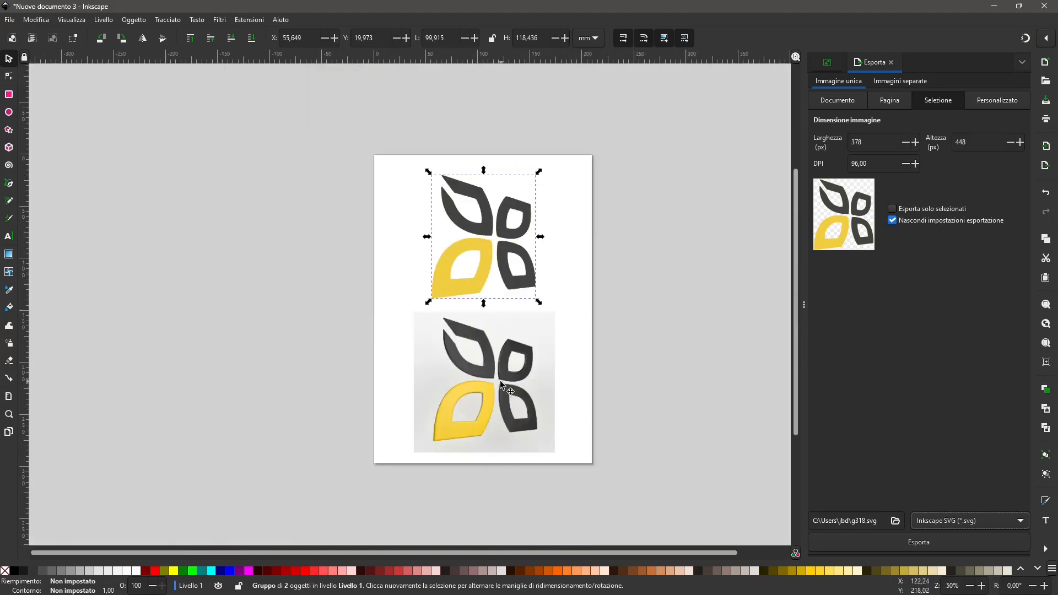
scroll(431, 319, "up", 1)
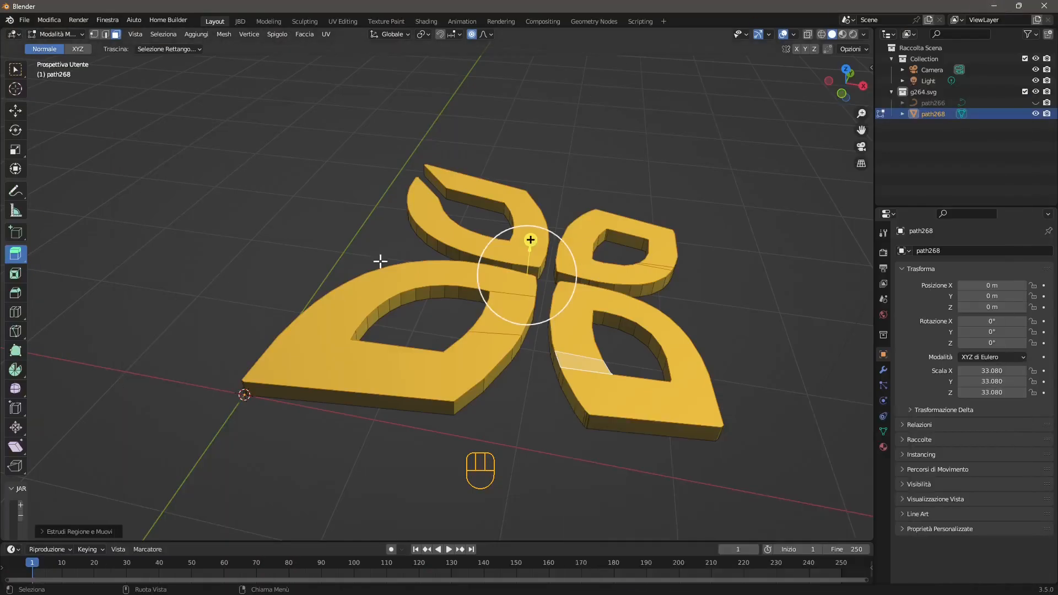
- Switch to Blender and set the interface language to English (English) in the preferences
left_click_drag(380, 261, 318, 278)
scroll(319, 278, "down", 3)
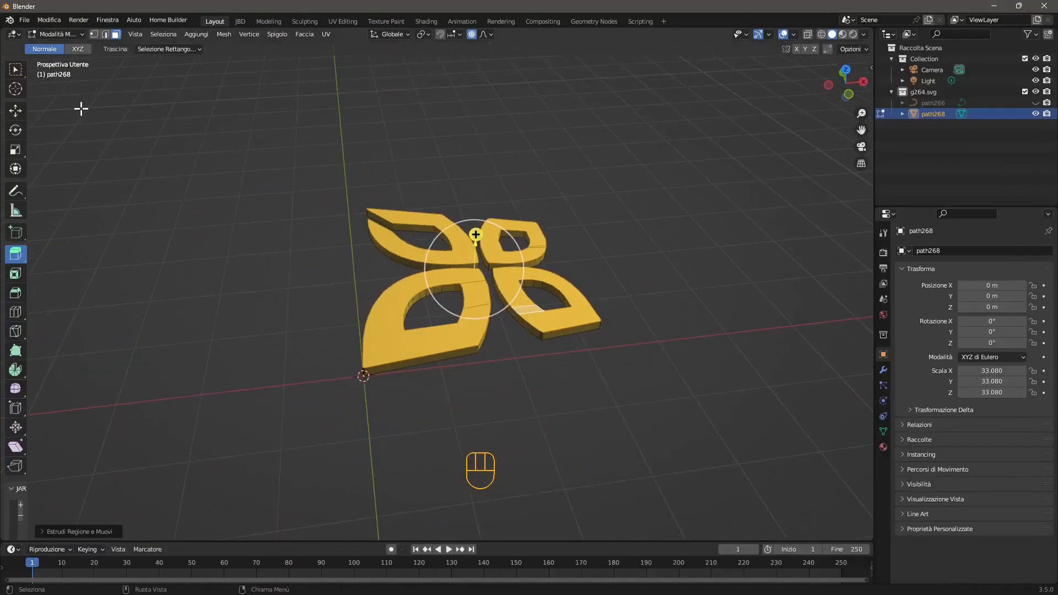
left_click(24, 22)
mouse_move(48, 21)
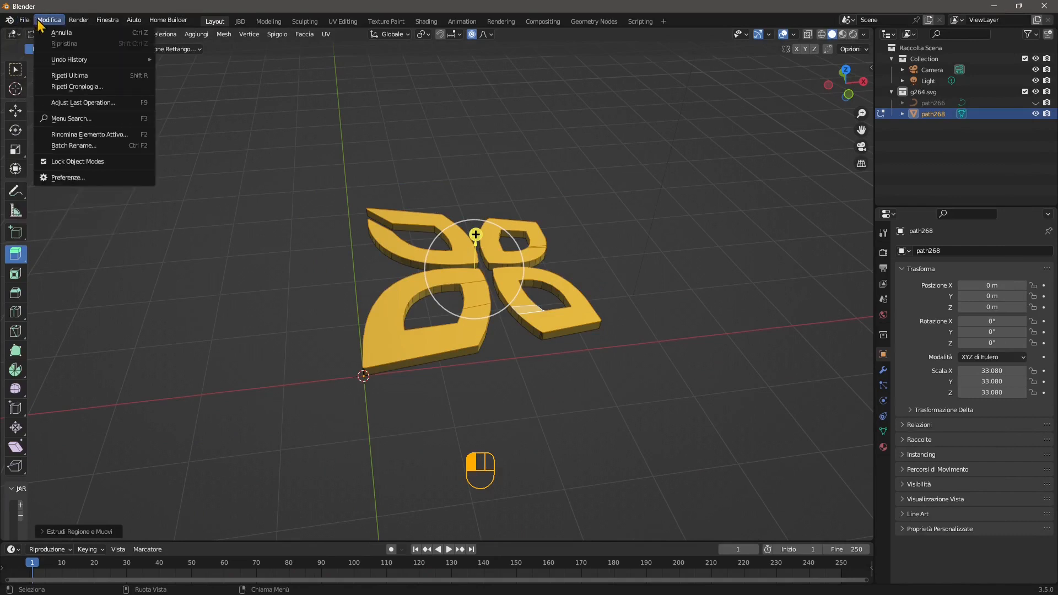
left_click(94, 182)
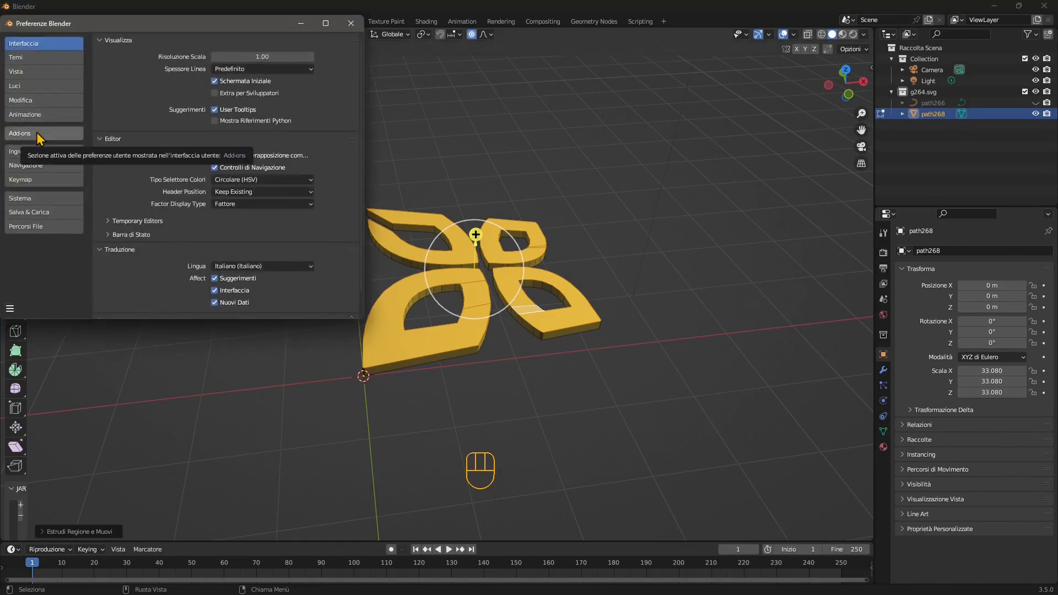
left_click(229, 267)
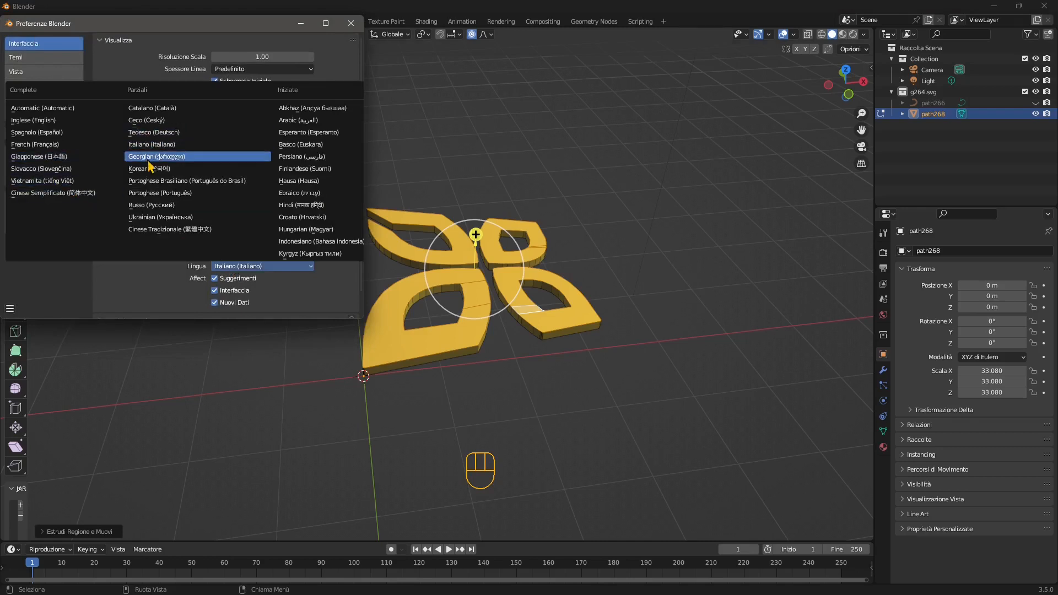
left_click(61, 121)
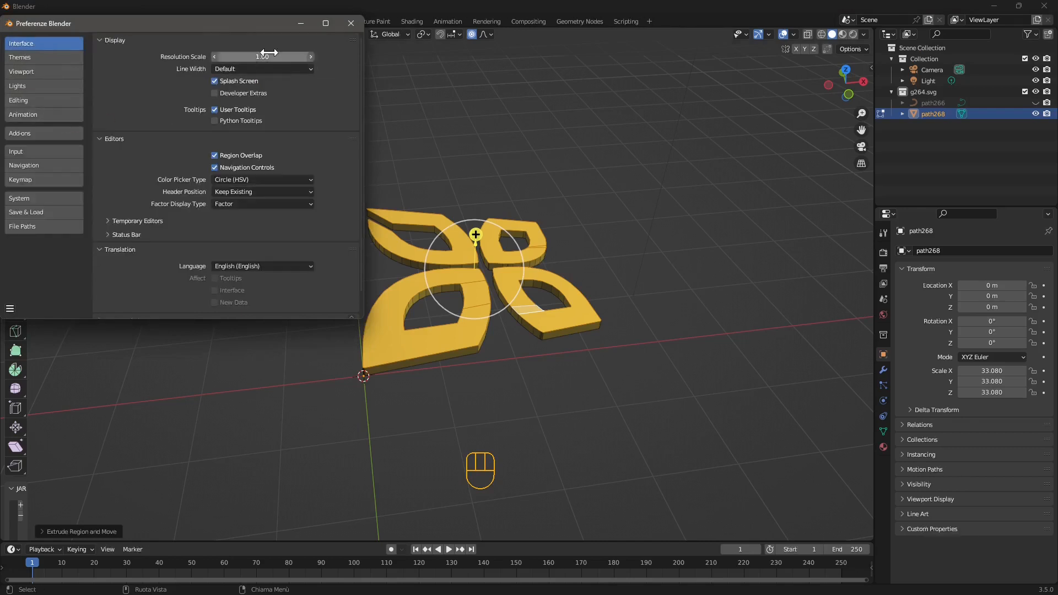
left_click(351, 24)
- Start a new file from the General template
left_click(20, 23)
mouse_move(38, 33)
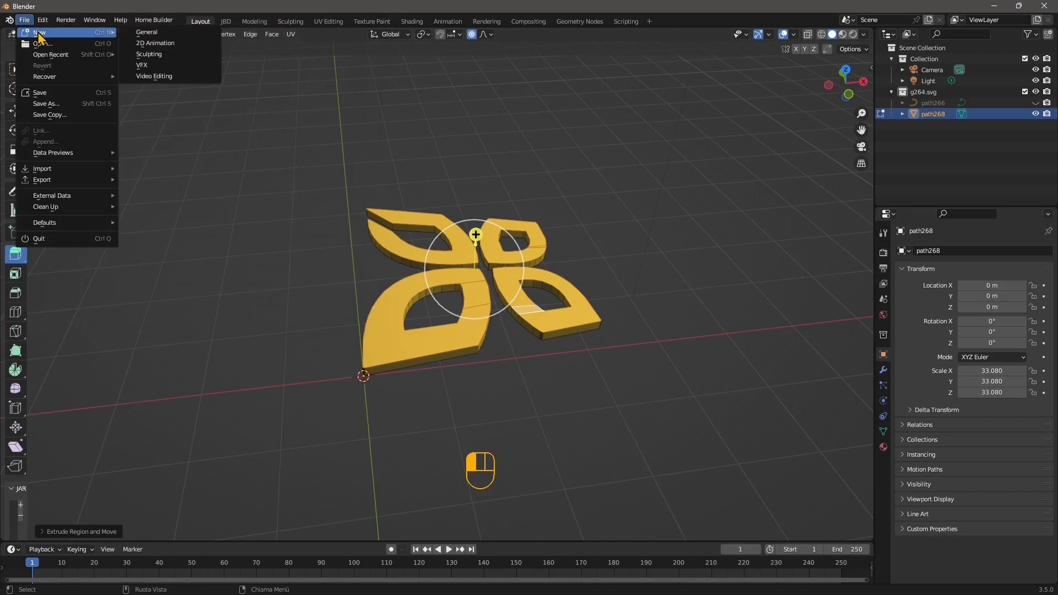
left_click(141, 35)
left_click(526, 321)
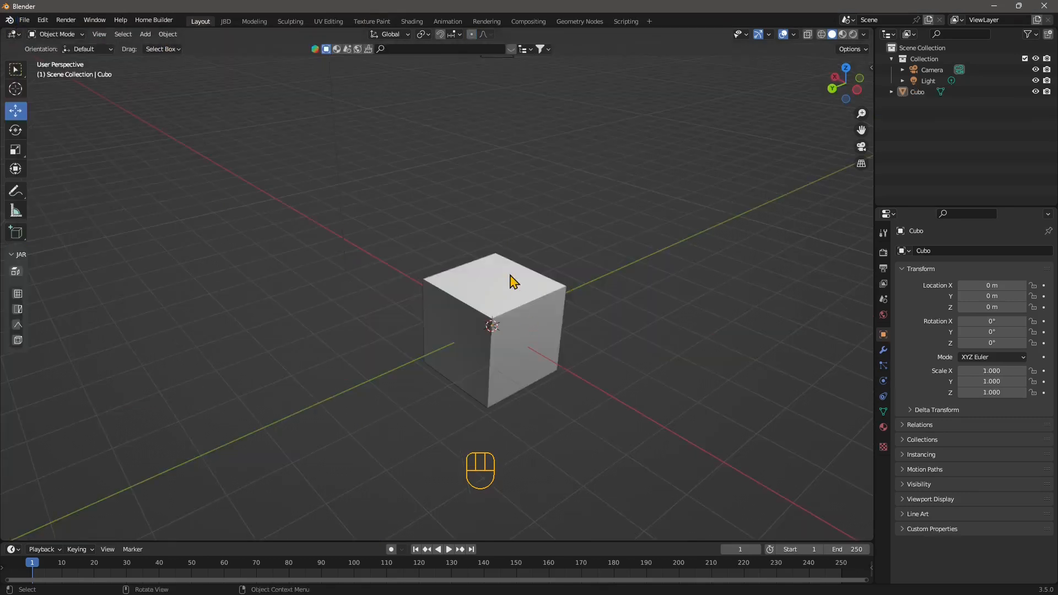
- Delete the default cube from the new scene
left_click(441, 302)
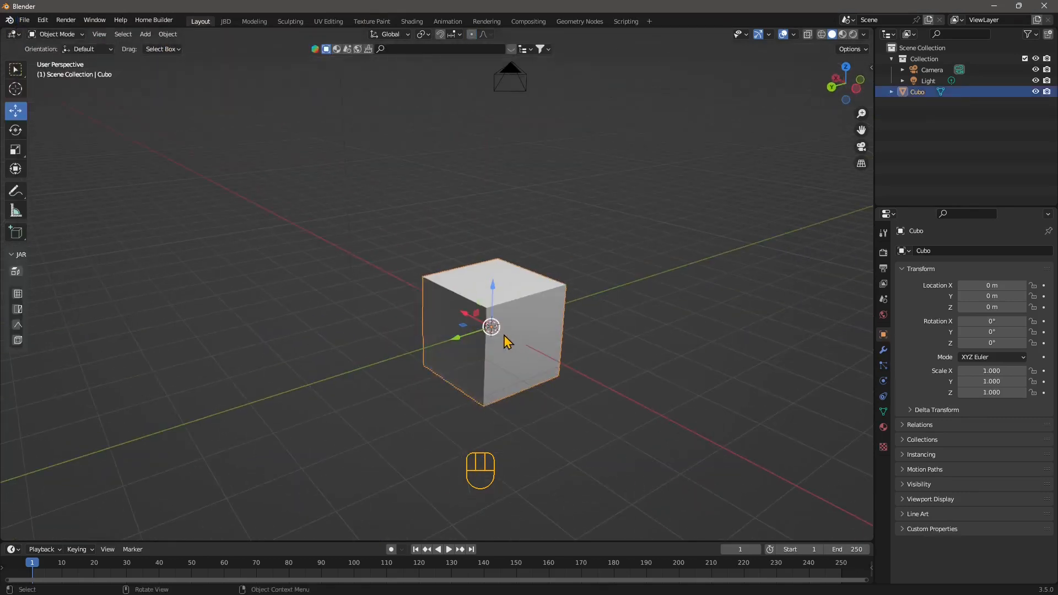
key("x")
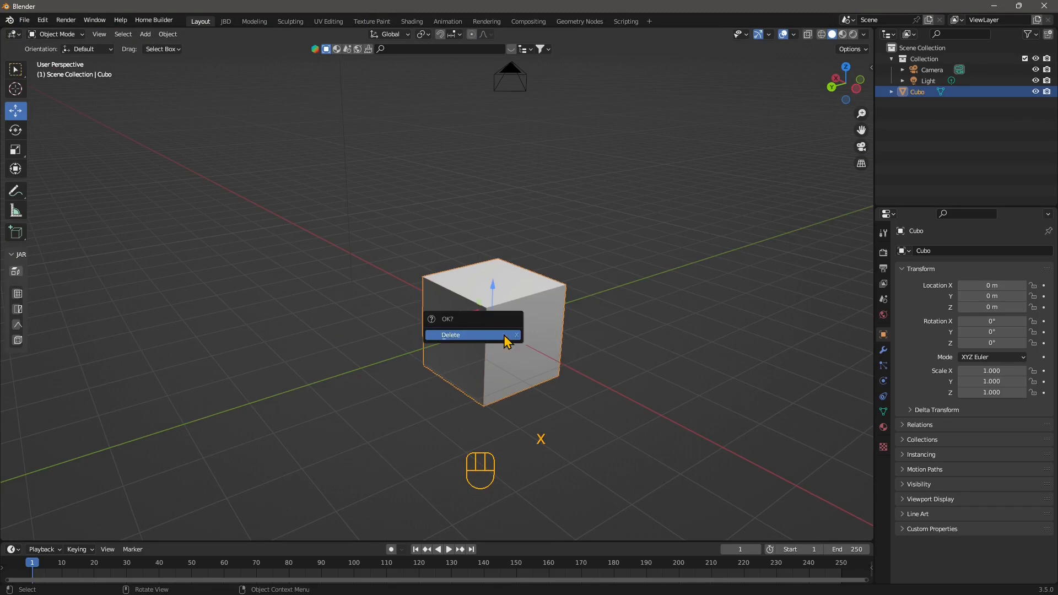
left_click(465, 336)
- Import the vector file g264.svg from the Desktop folder as Scalable Vector Graphics
left_click(24, 20)
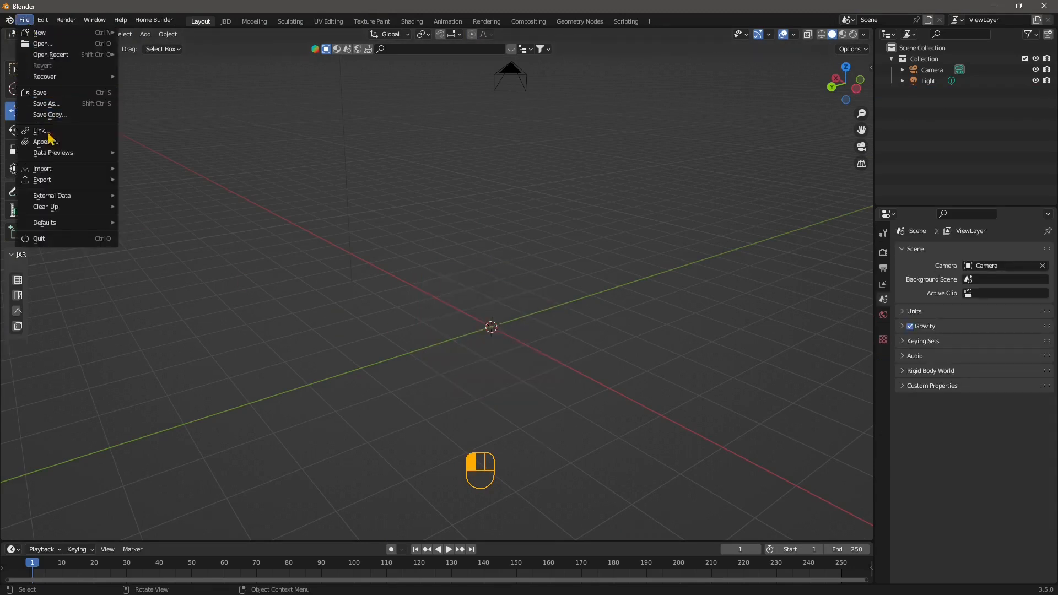
mouse_move(59, 170)
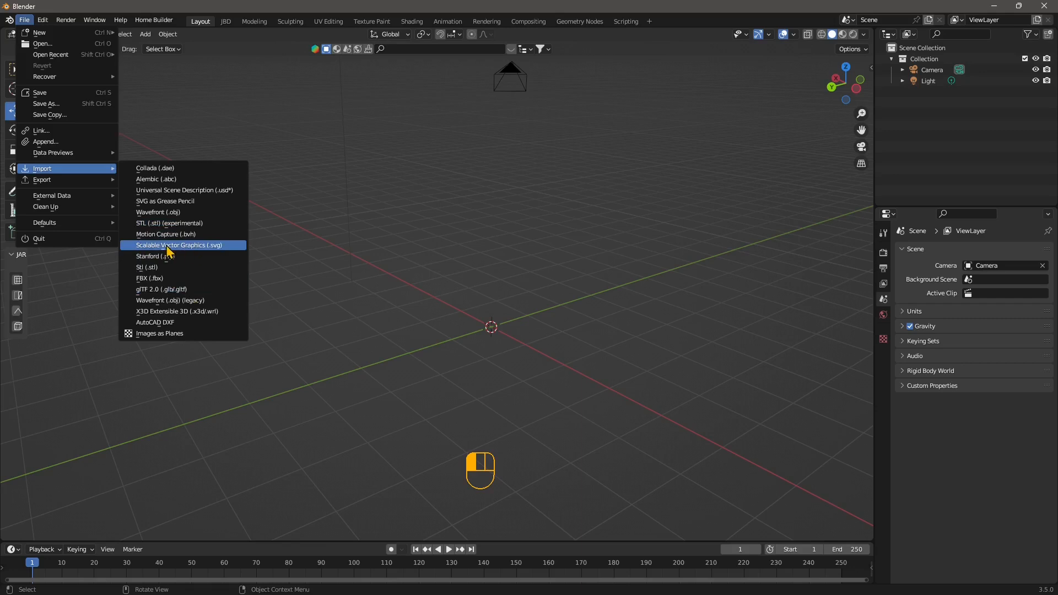
left_click(167, 248)
left_click(270, 229)
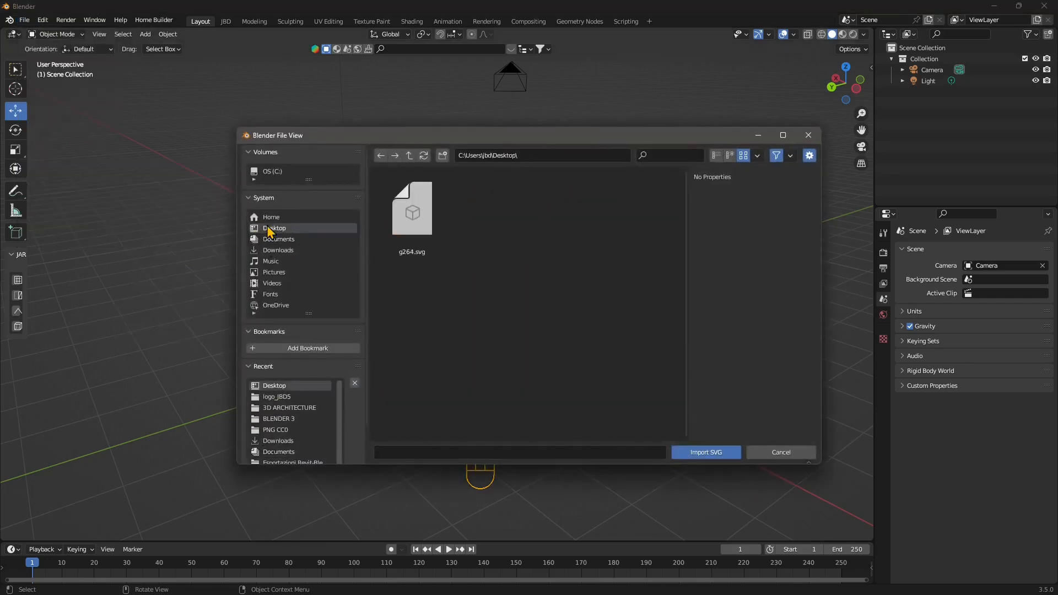
left_click(409, 212)
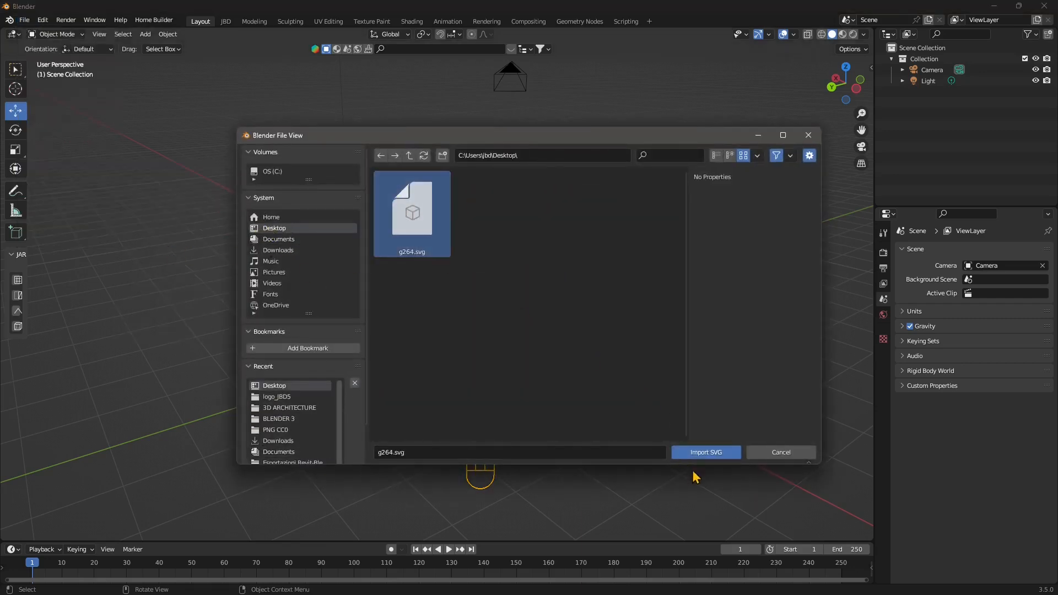
left_click(696, 452)
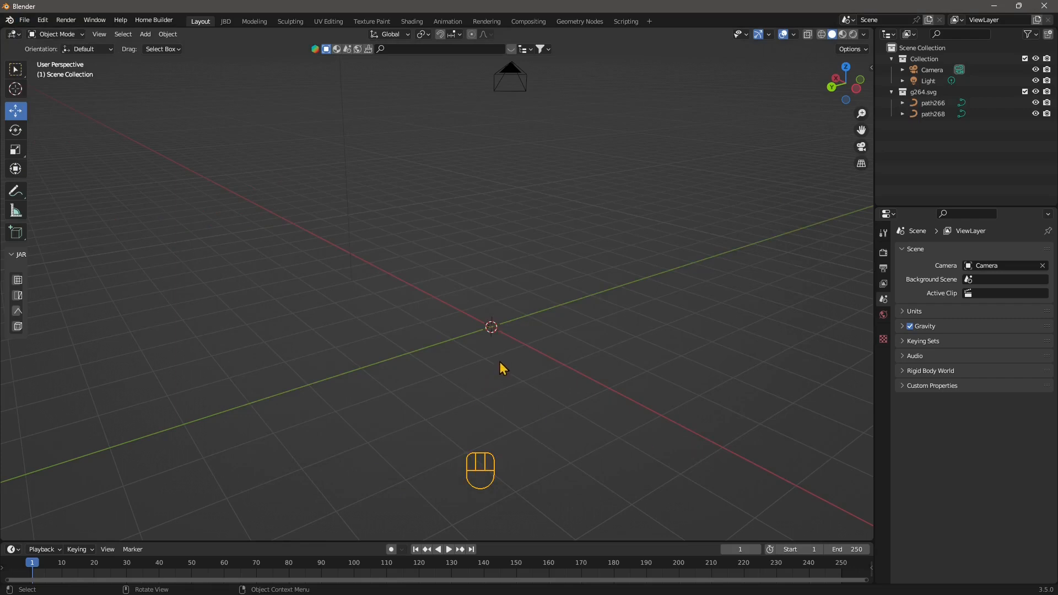
- Scale up both imported logo curves uniformly to about 25.66 and deselect them
scroll(533, 389, "up", 8)
left_click_drag(606, 375, 578, 389)
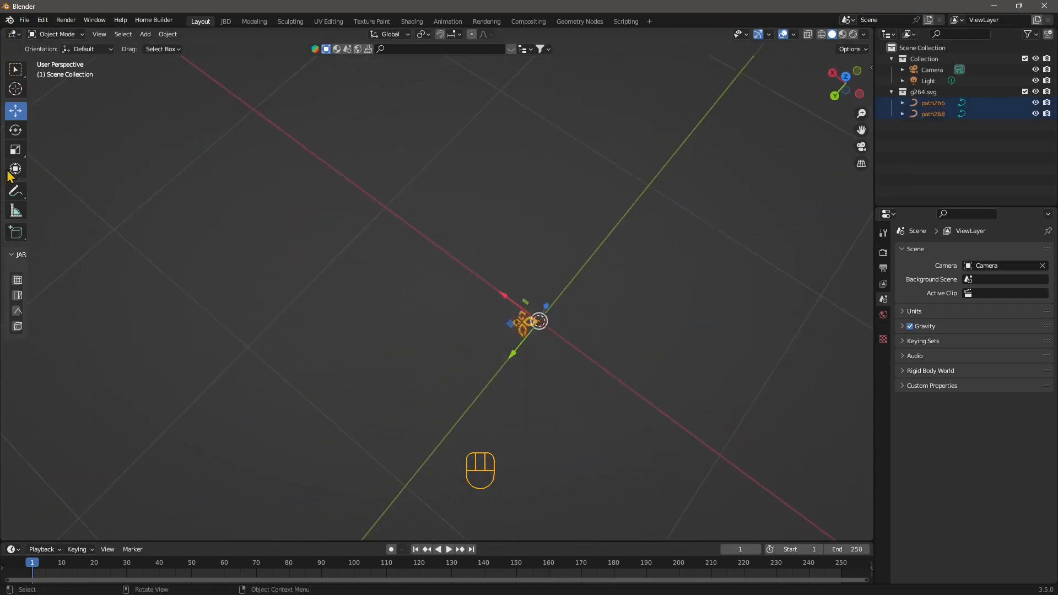
left_click(15, 149)
left_click_drag(530, 361, 340, 6)
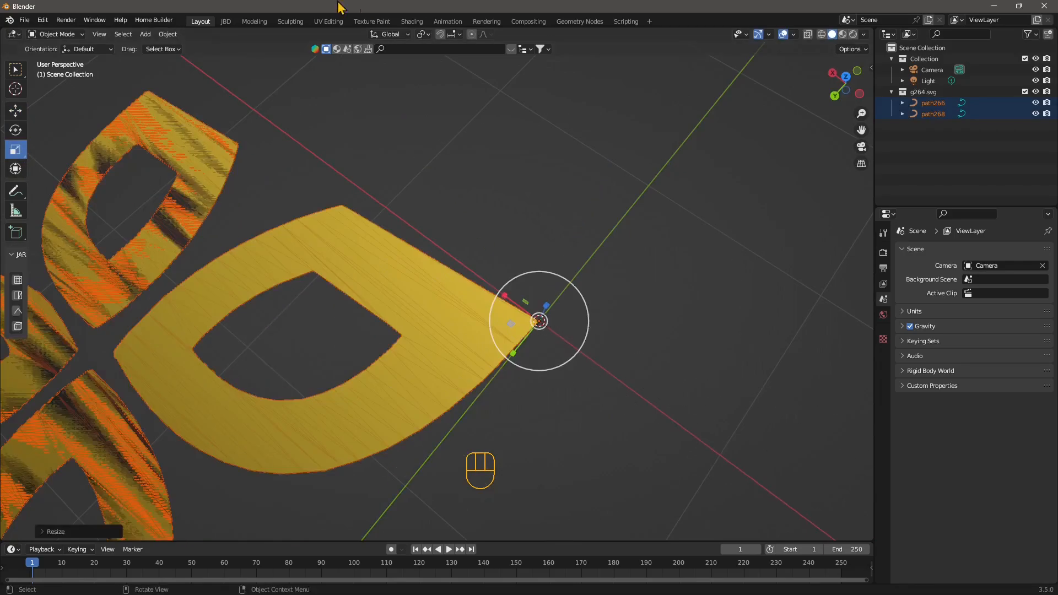
scroll(614, 262, "down", 5)
left_click_drag(355, 308, 432, 273)
left_click_drag(498, 245, 458, 317)
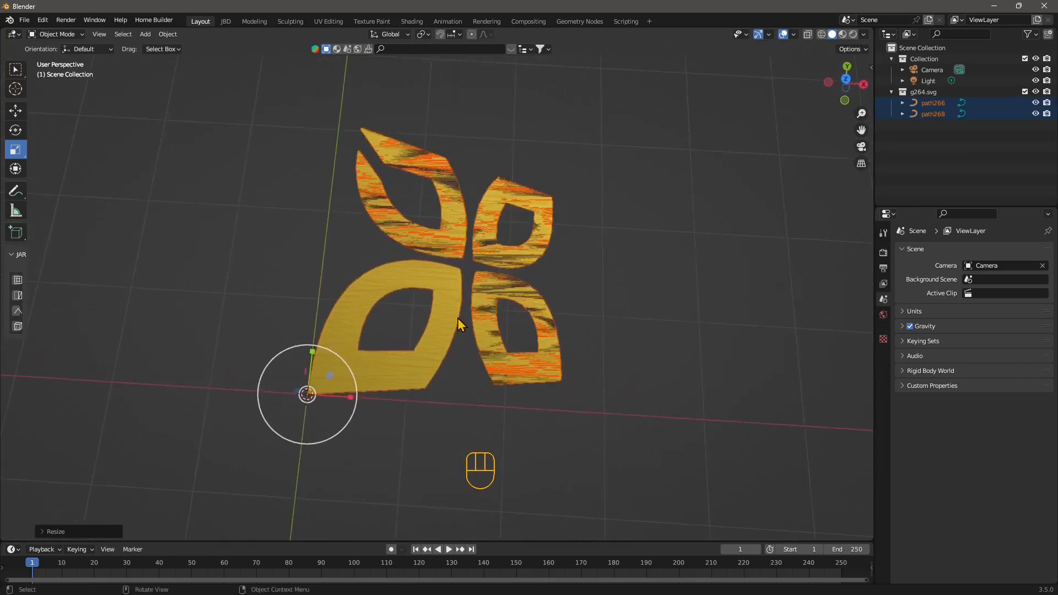
left_click(622, 296)
left_click_drag(571, 319, 583, 289)
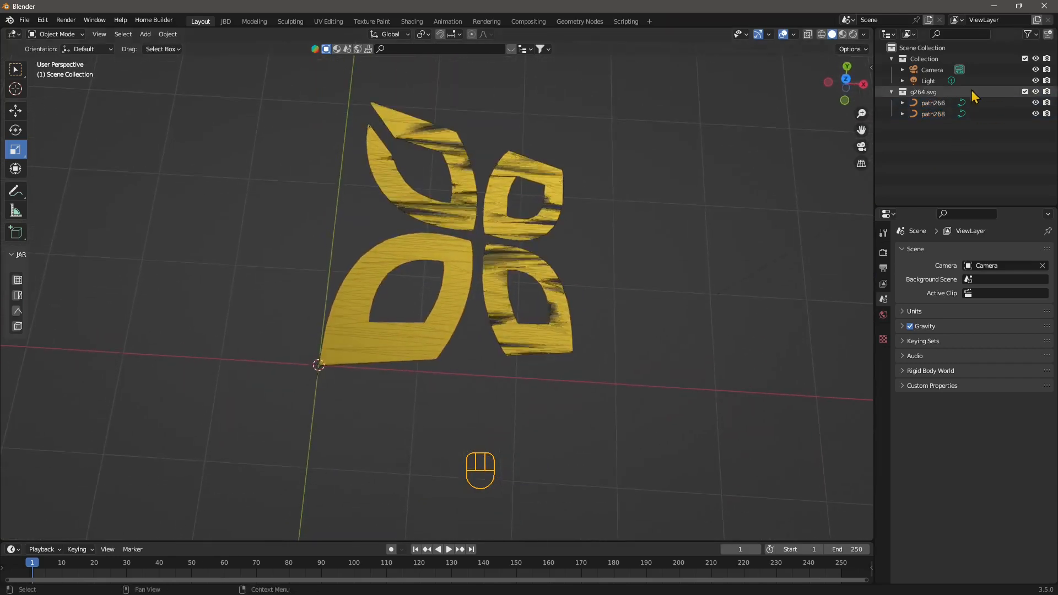
- Hide the overlapping path266 curve and select the remaining path268 logo curve
left_click(1034, 104)
left_click(1034, 103)
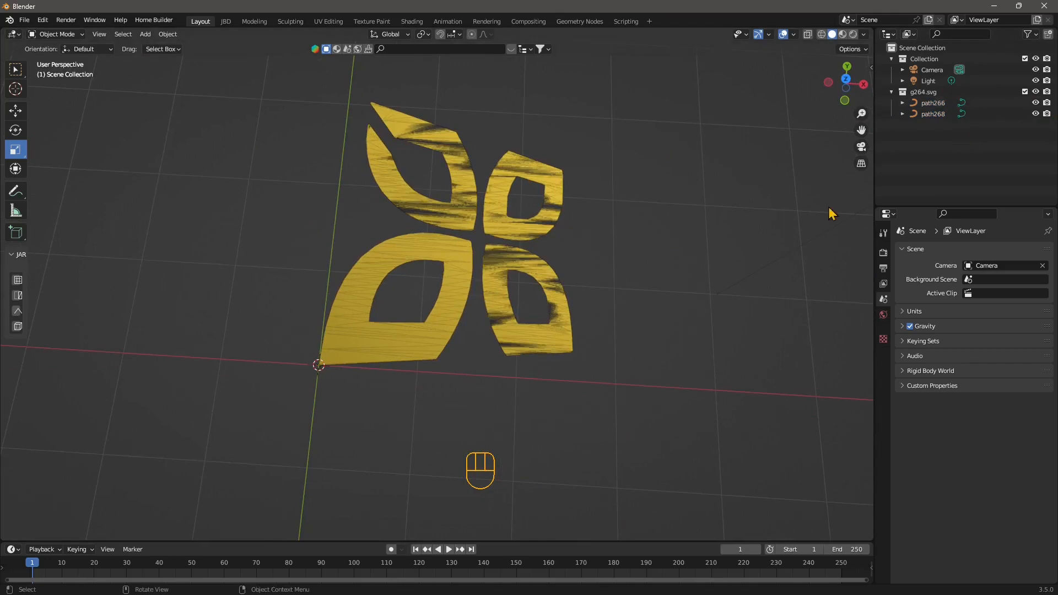
left_click(1035, 103)
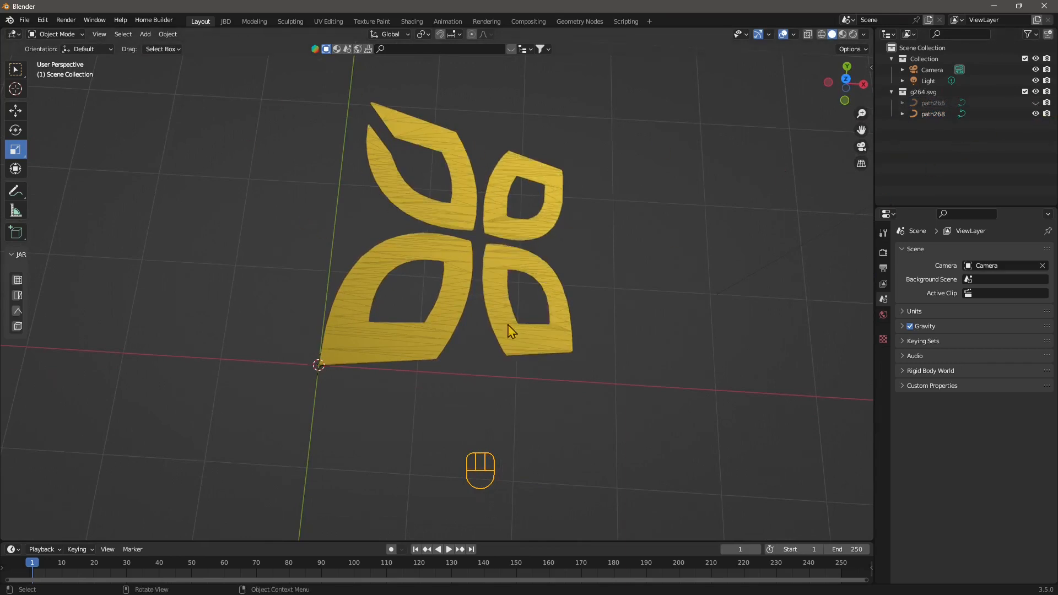
left_click_drag(409, 394, 503, 271)
left_click(460, 307)
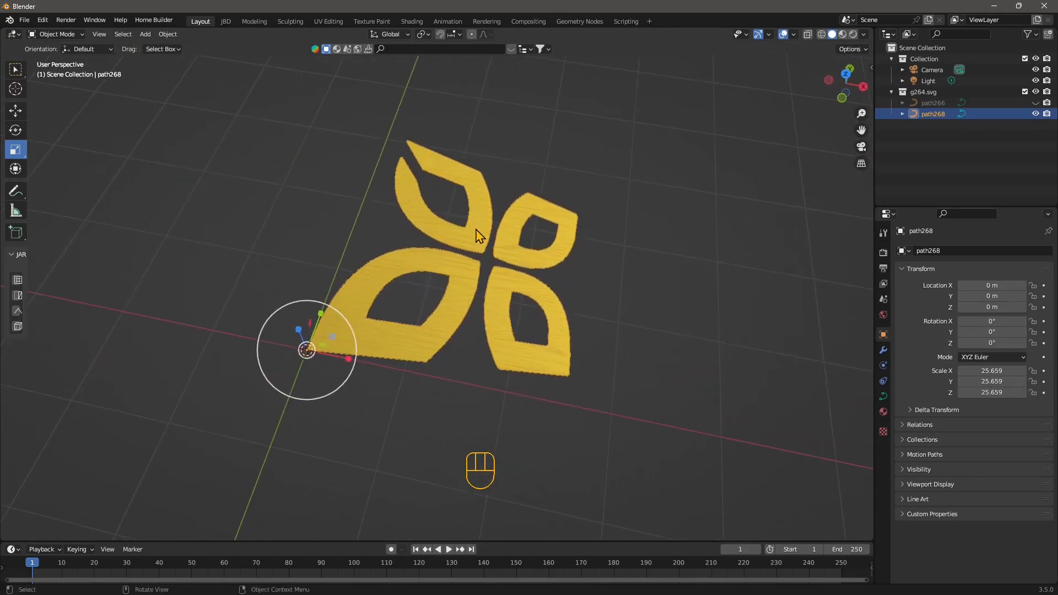
scroll(514, 287, "up", 1)
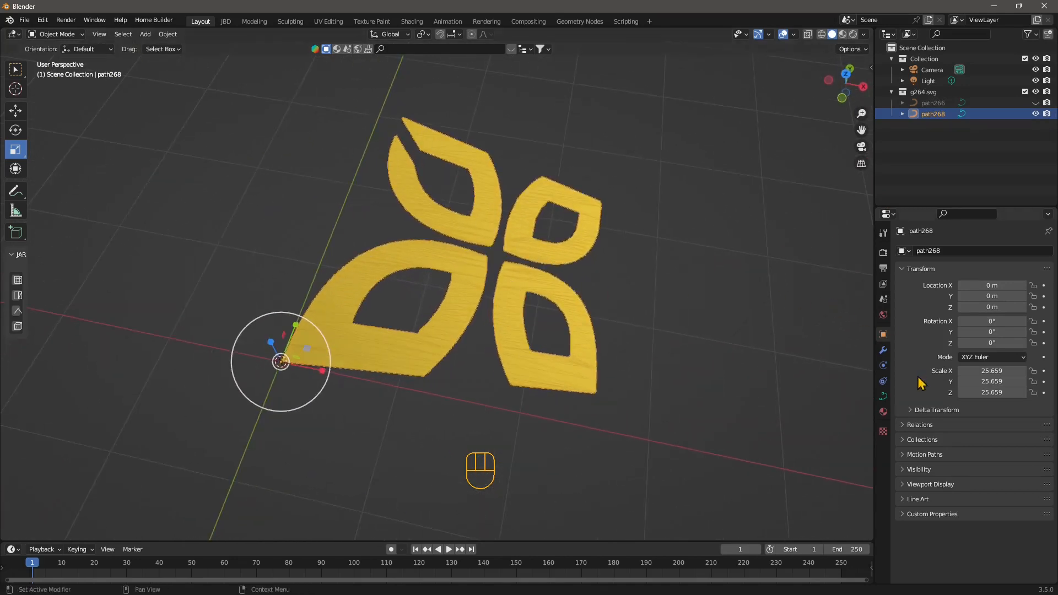
- Try extruding the path268 curve by 0.01 m in its geometry settings and undo the extrusion
left_click(883, 397)
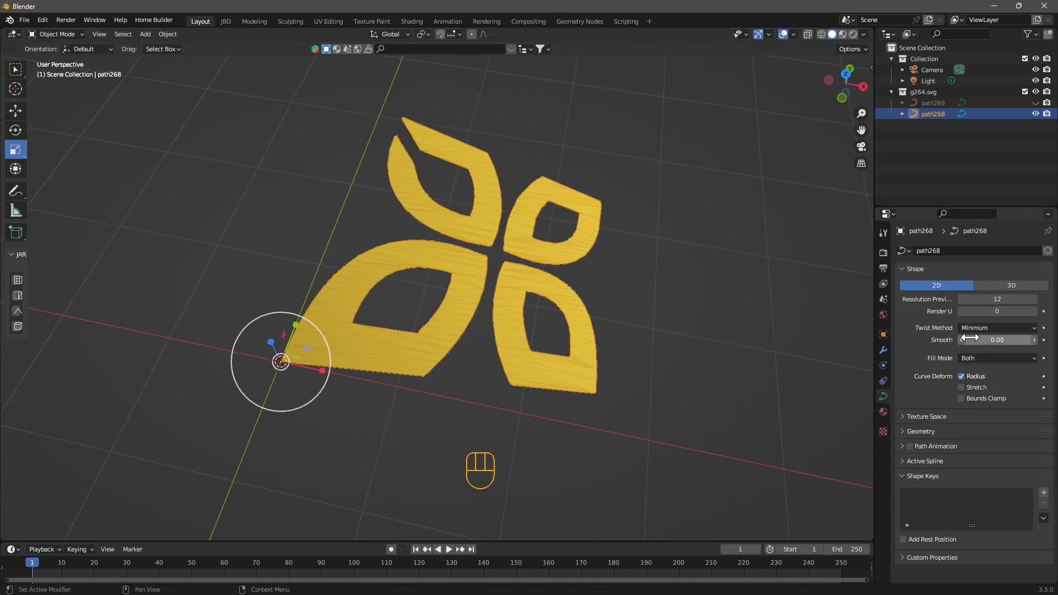
left_click(980, 360)
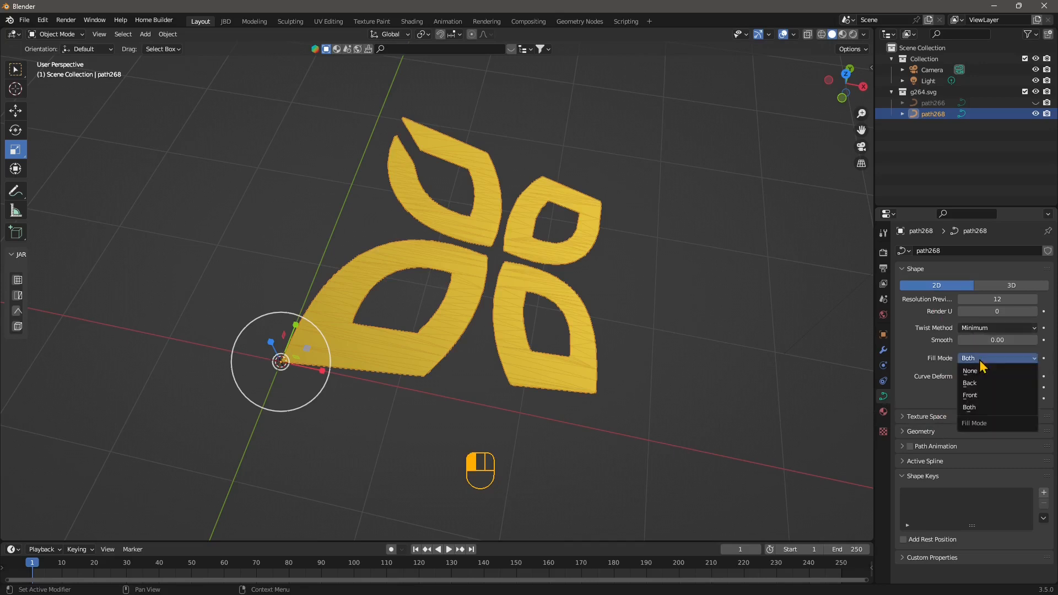
left_click(921, 431)
mouse_move(982, 460)
left_mouse_down()
mouse_move(1026, 460)
mouse_move(990, 460)
left_mouse_up()
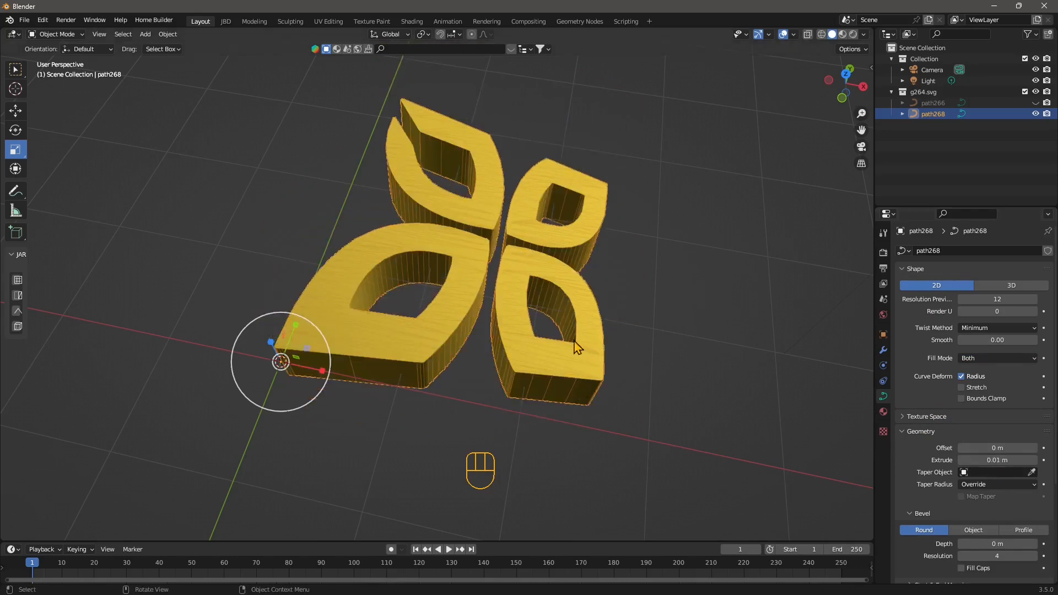
left_click_drag(576, 344, 554, 279)
key("ctrl+z")
- Convert the path268 curve to a mesh
scroll(547, 319, "up", 3)
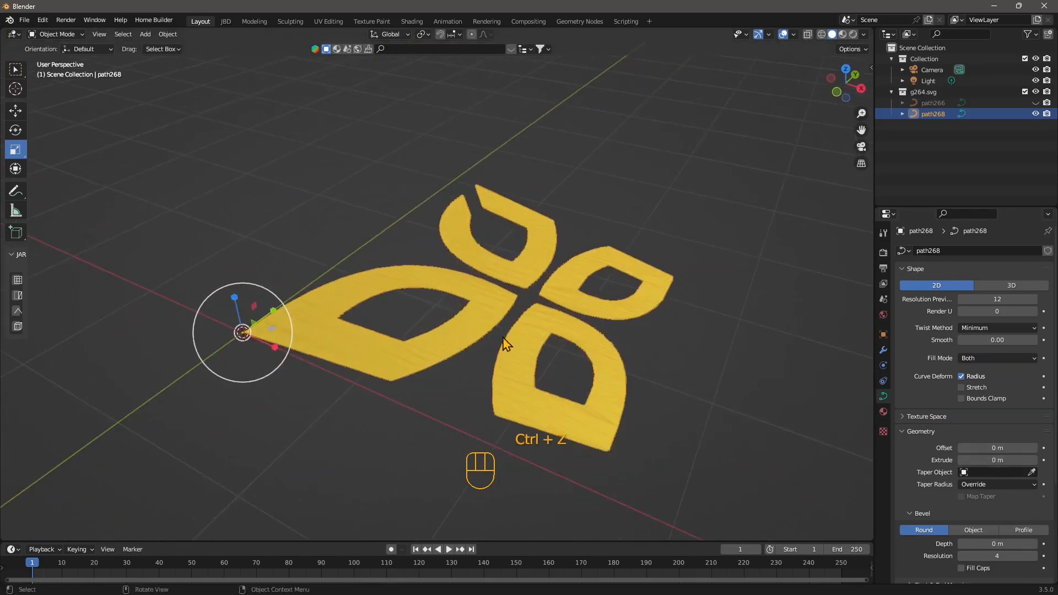
right_click(494, 296)
mouse_move(498, 289)
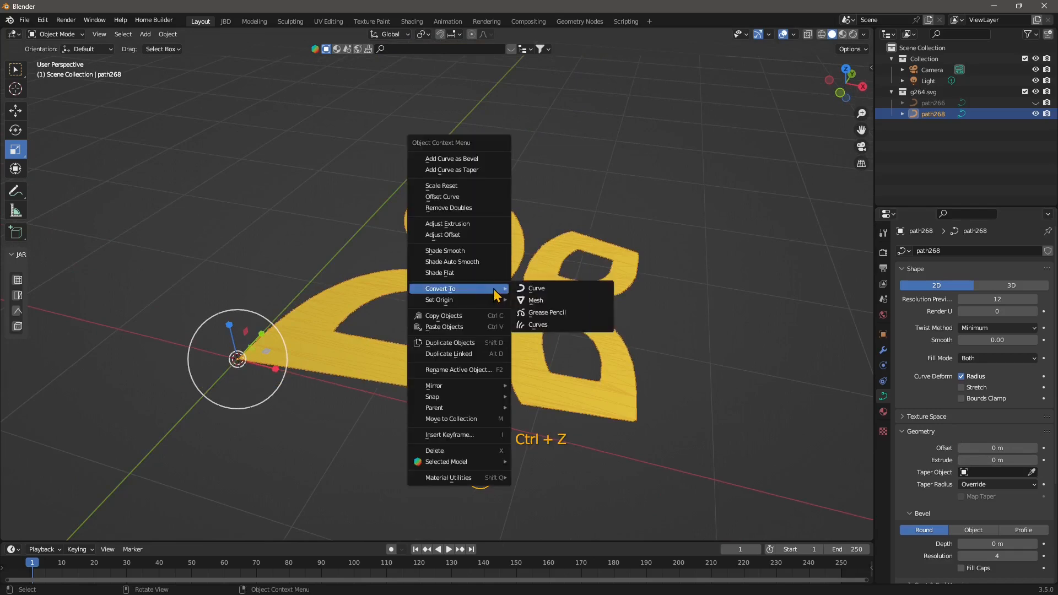
left_click(541, 298)
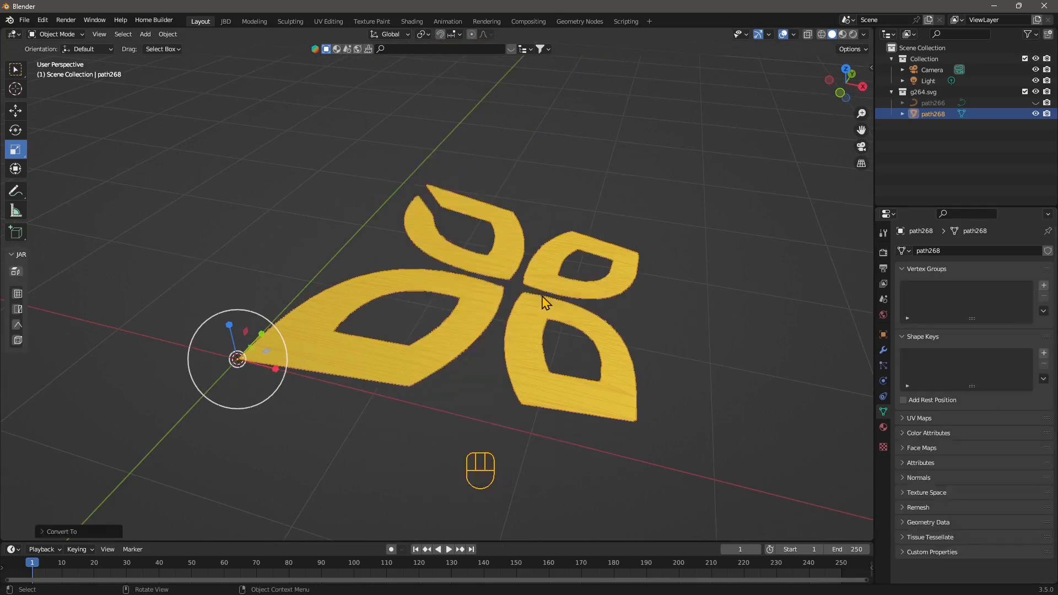
- Enter Edit Mode on the path268 mesh and select all of its faces
left_click_drag(473, 276, 487, 301)
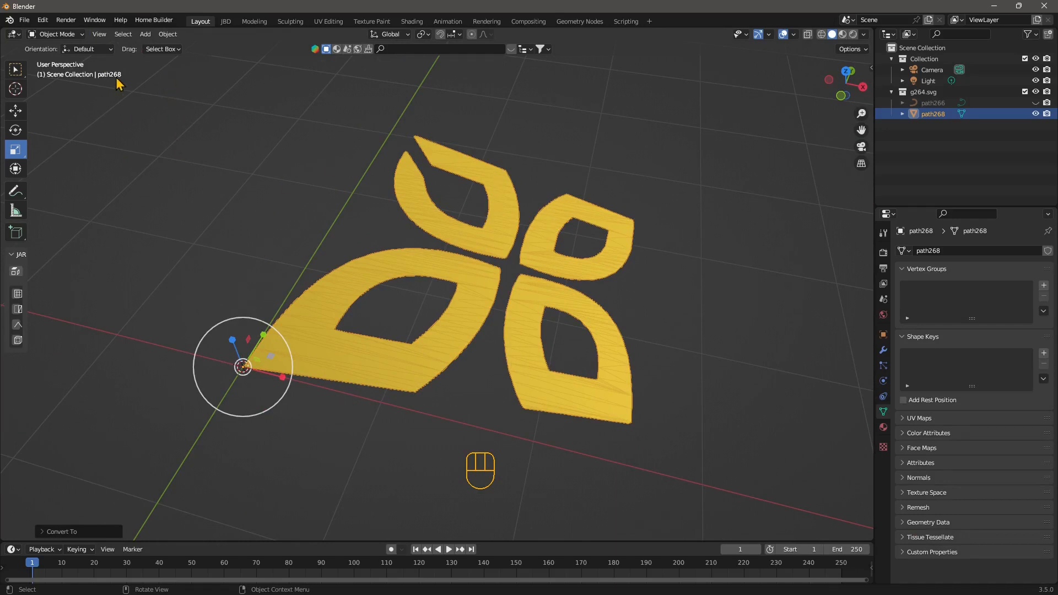
left_click_drag(517, 239, 502, 234)
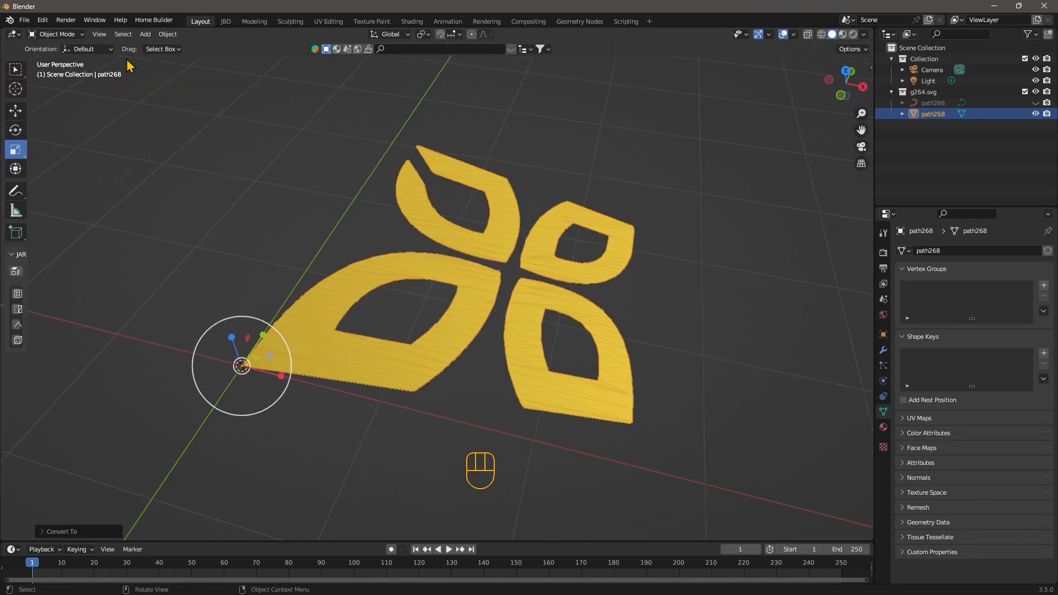
left_click(55, 34)
left_click(55, 59)
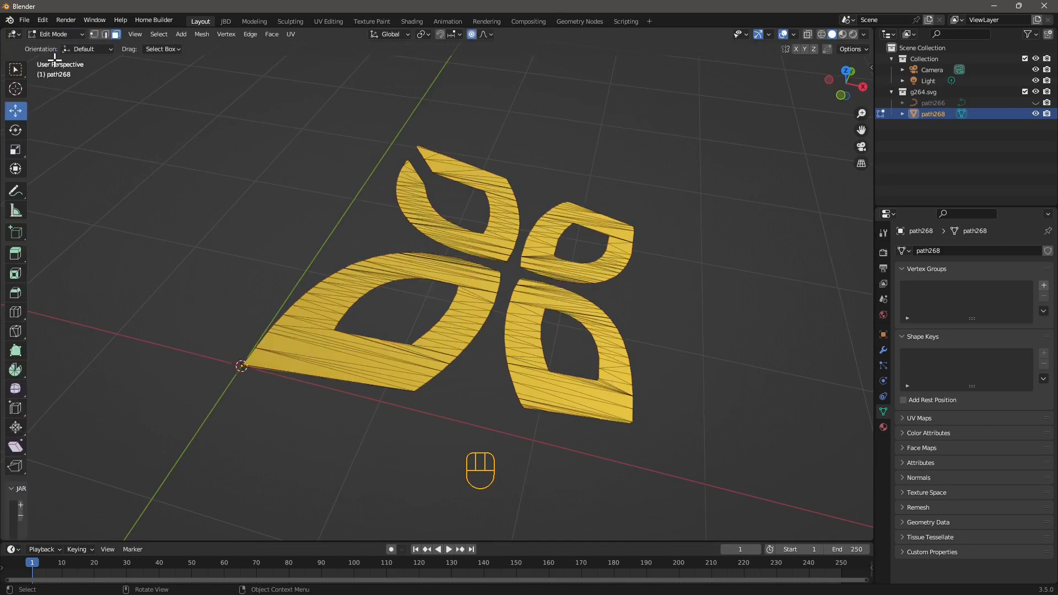
left_click(158, 35)
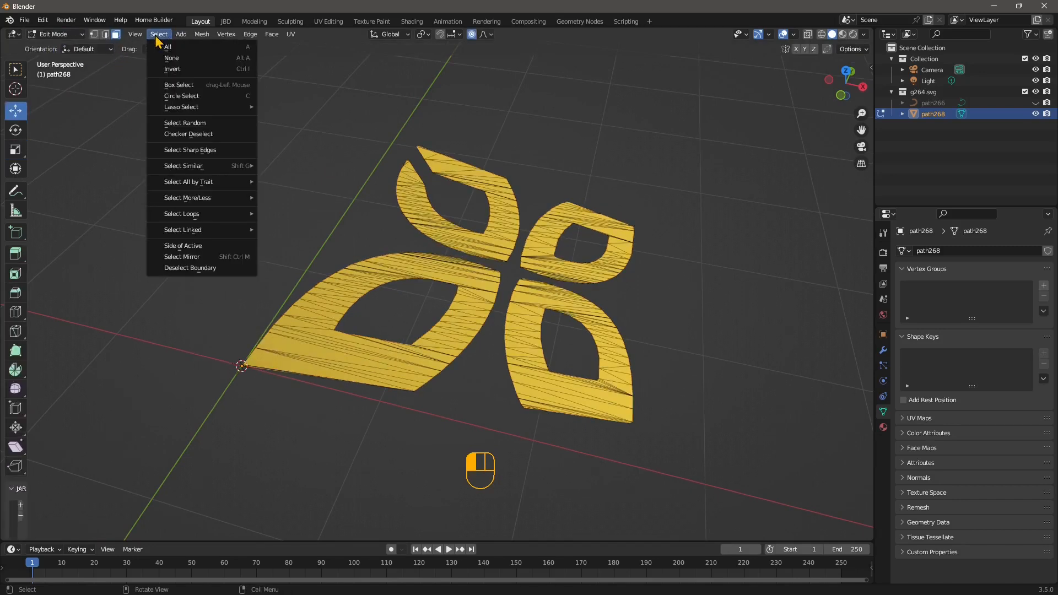
left_click(160, 47)
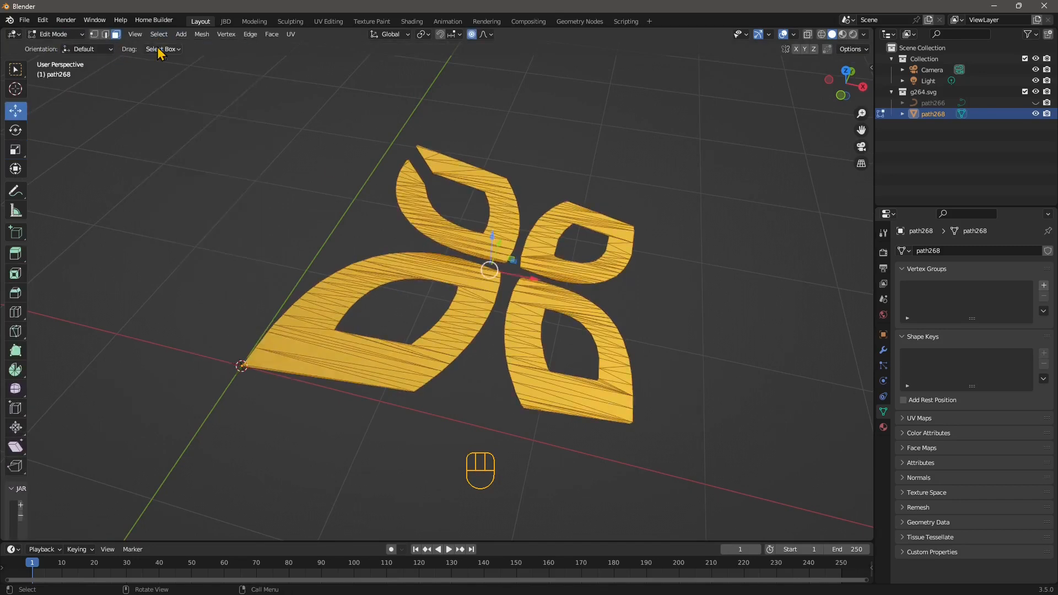
- Clean up the selected logo faces with Limited Dissolve to remove the unnecessary internal edges
left_click(207, 35)
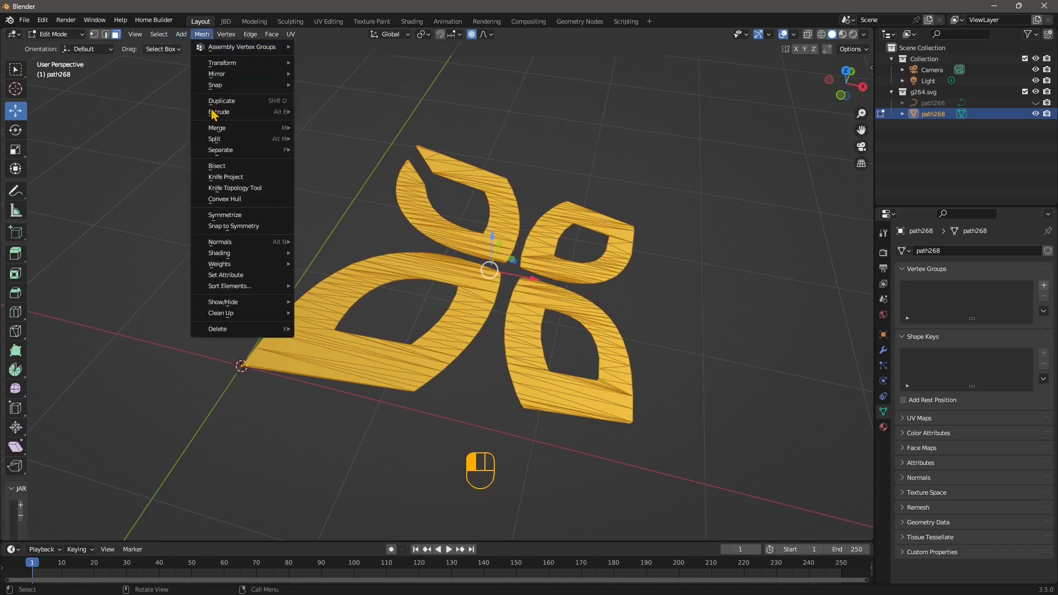
mouse_move(230, 247)
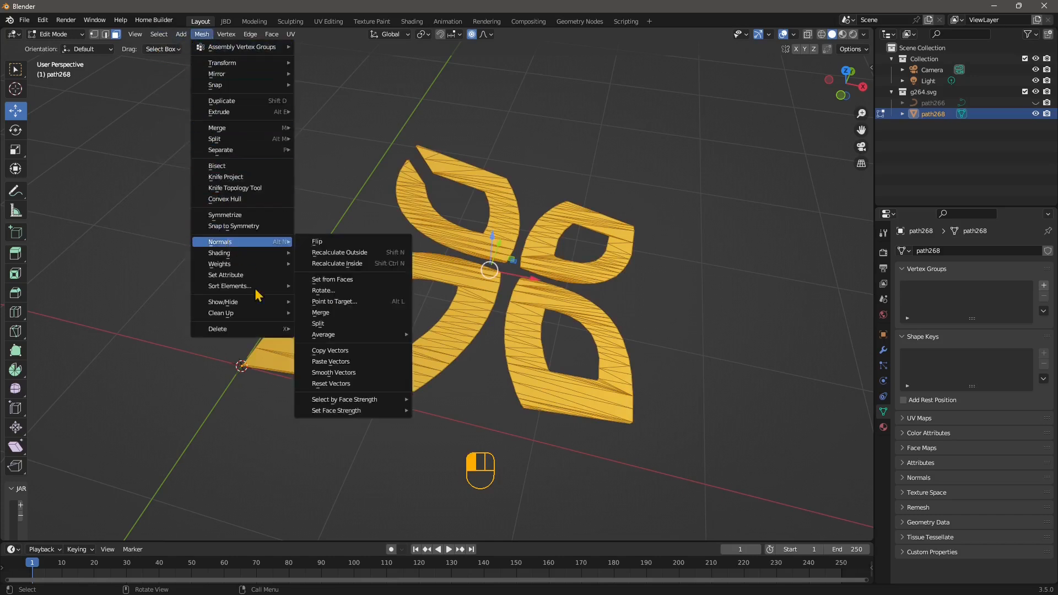
mouse_move(247, 316)
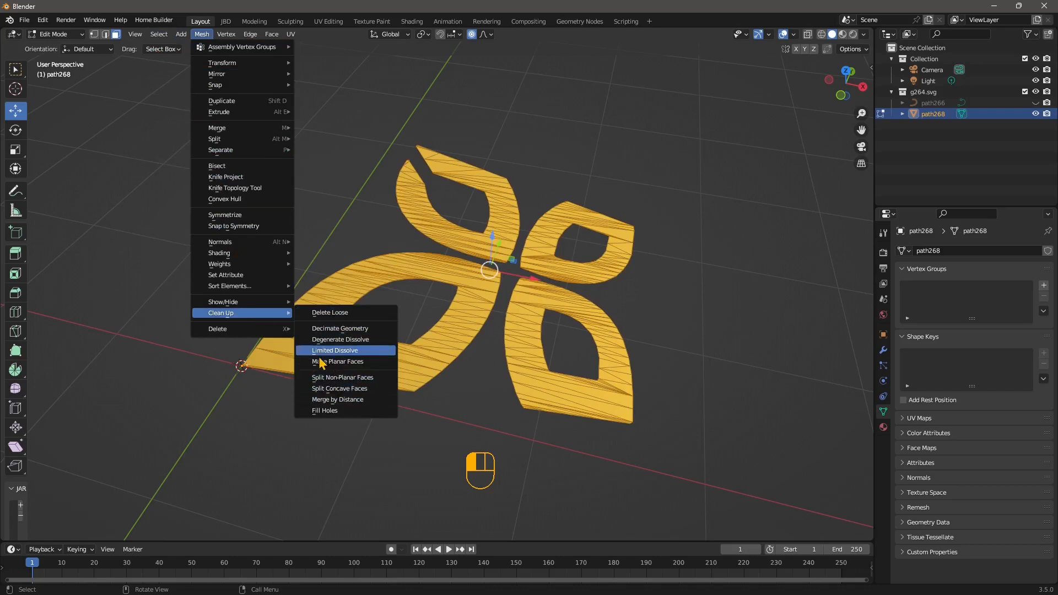
left_click(371, 353)
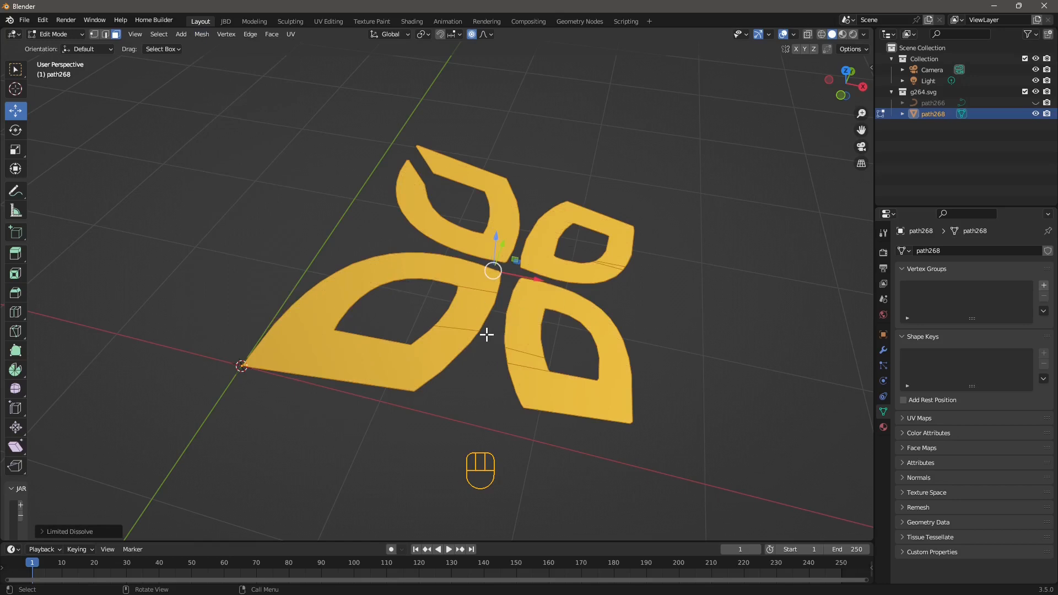
- Extrude all the logo faces a short distance upward with Extrude Region to give the logo thickness
mouse_move(404, 359)
left_mouse_down()
mouse_move(389, 366)
mouse_move(454, 366)
mouse_move(405, 354)
left_mouse_up()
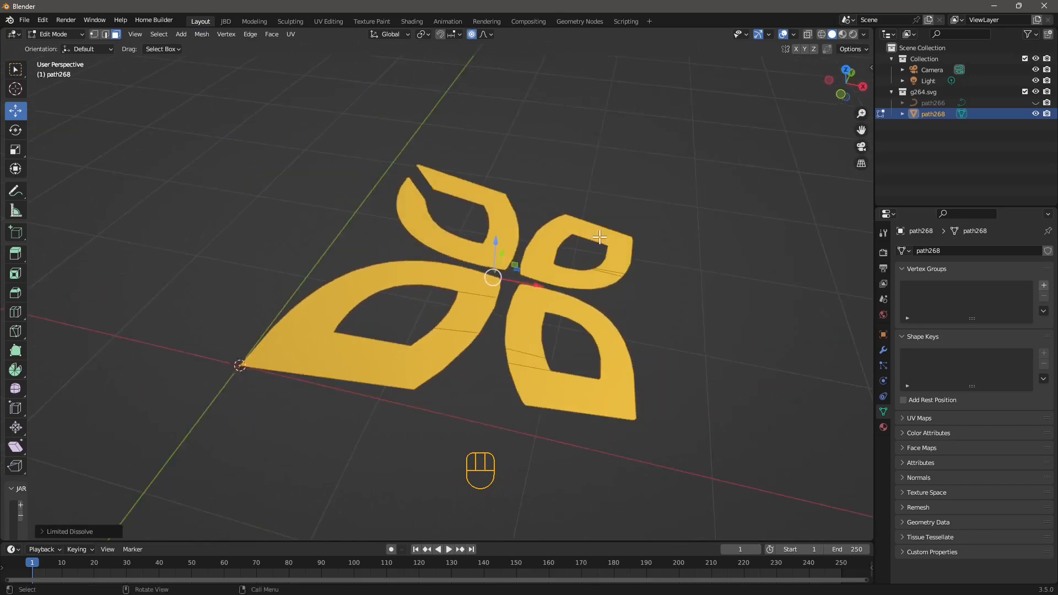
left_click_drag(496, 342, 467, 291)
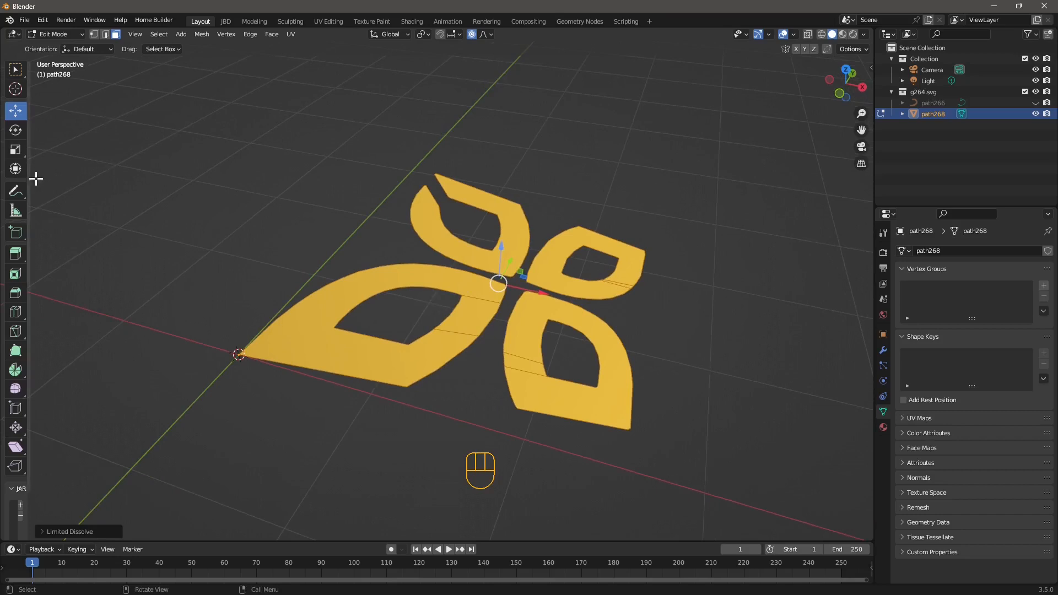
left_click(15, 253)
left_click_drag(511, 287, 514, 293)
left_click_drag(504, 251, 506, 239)
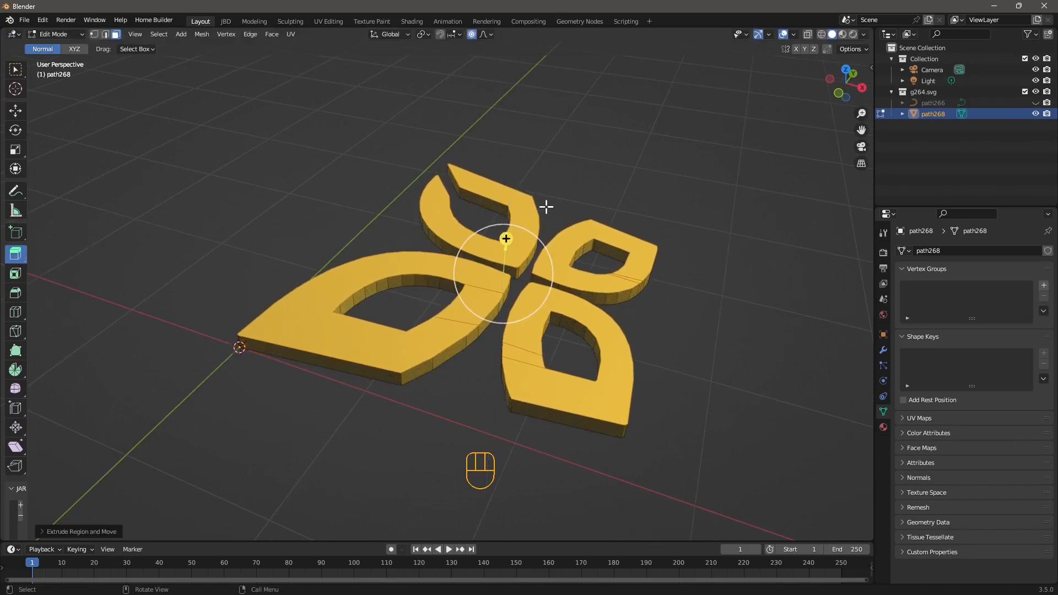
- Bevel the edges of the extruded logo's top faces with a width of about 0.00045 m and 3 segments
left_click(20, 295)
mouse_move(507, 226)
left_mouse_down()
mouse_move(512, 208)
mouse_move(510, 220)
left_mouse_up()
left_click_drag(373, 270, 389, 302)
left_click(80, 533)
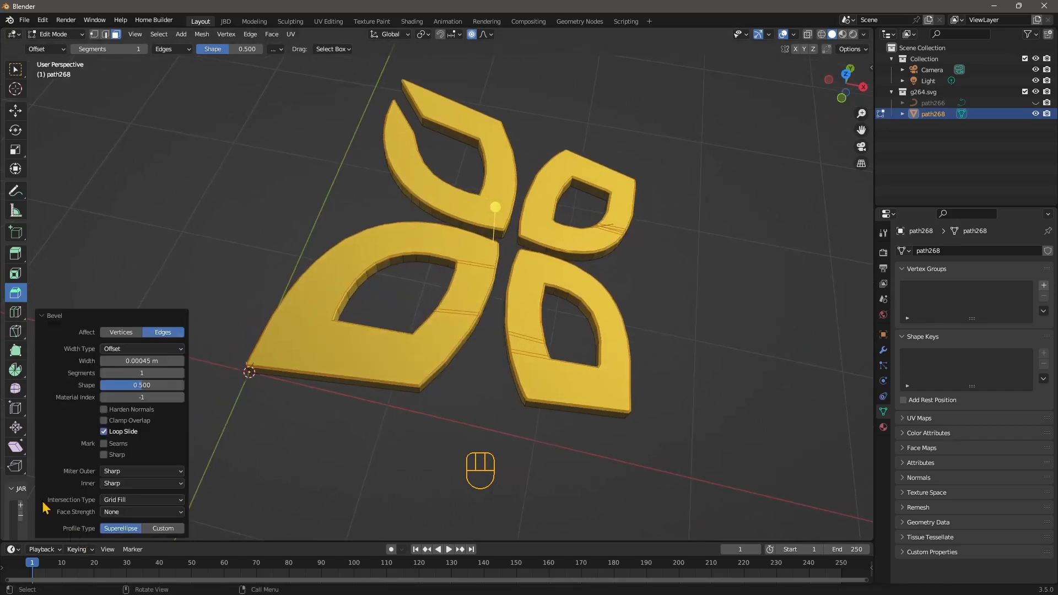
left_click(180, 373)
left_click(180, 374)
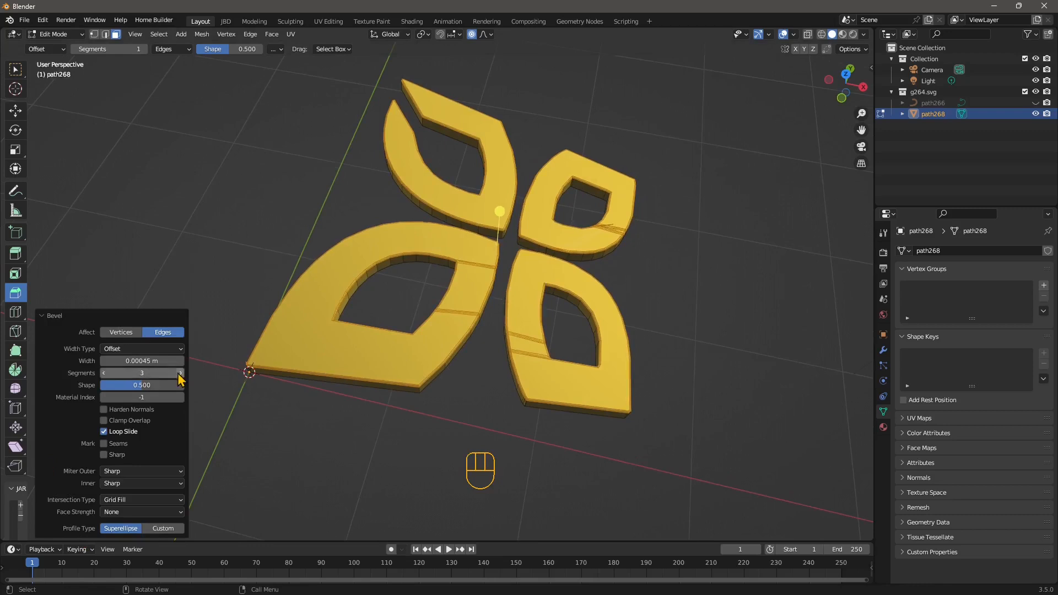
left_click(180, 373)
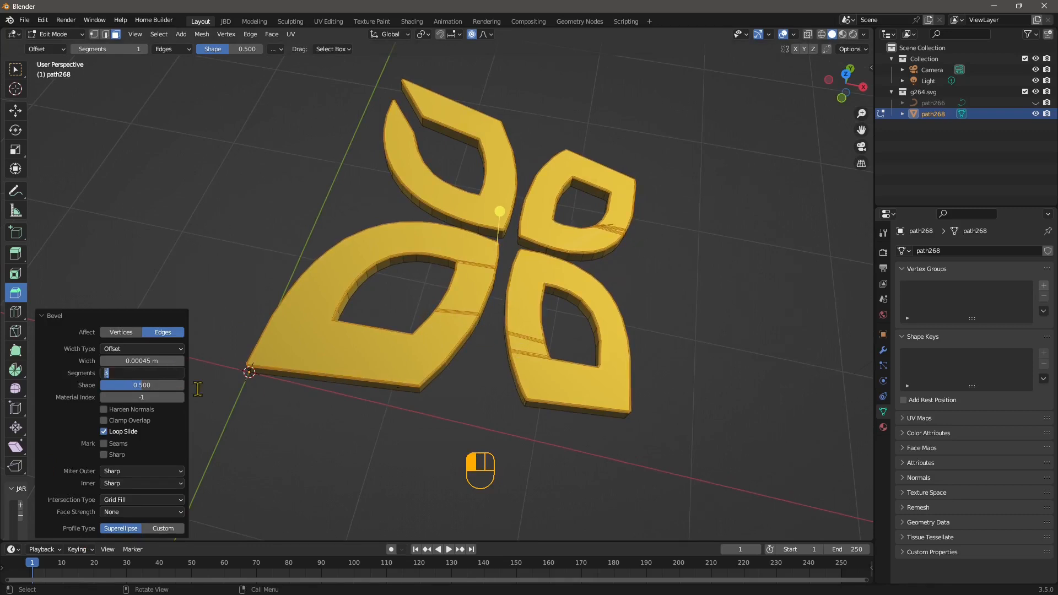